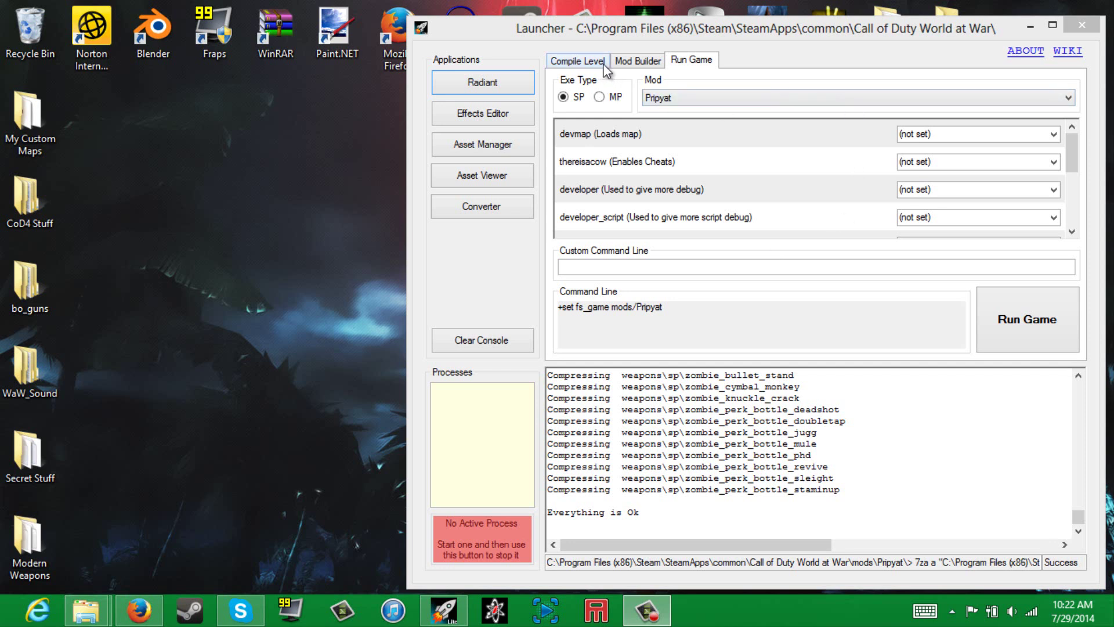
Step: Bring up the level compile settings and select the nazi_zombie_zomunity map
left_click_drag(594, 35, 475, 34)
left_click(463, 66)
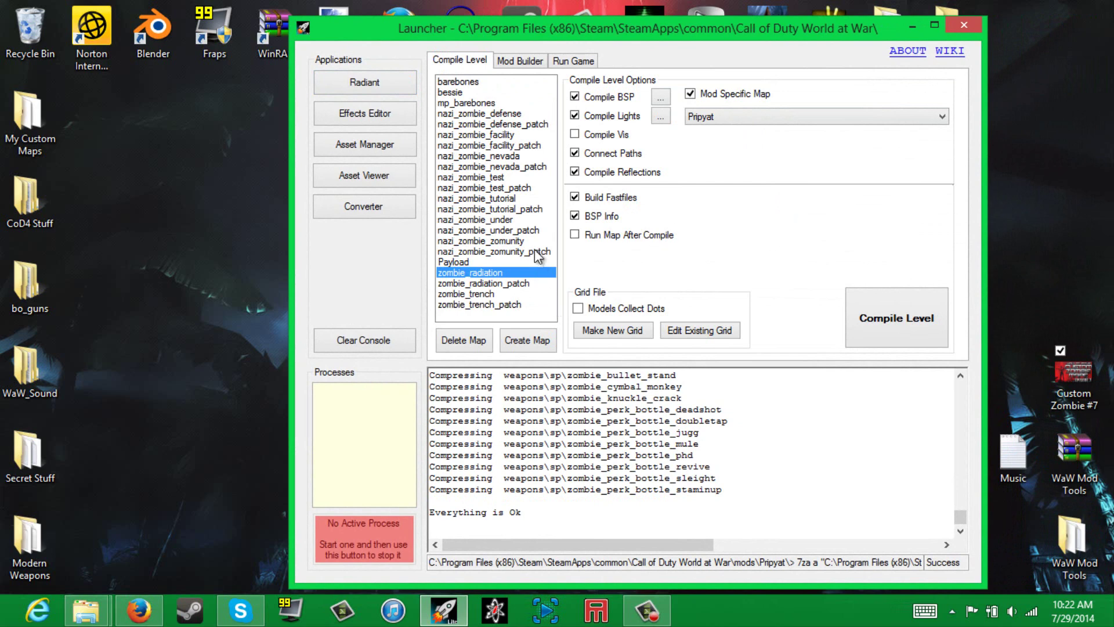
left_click(465, 241)
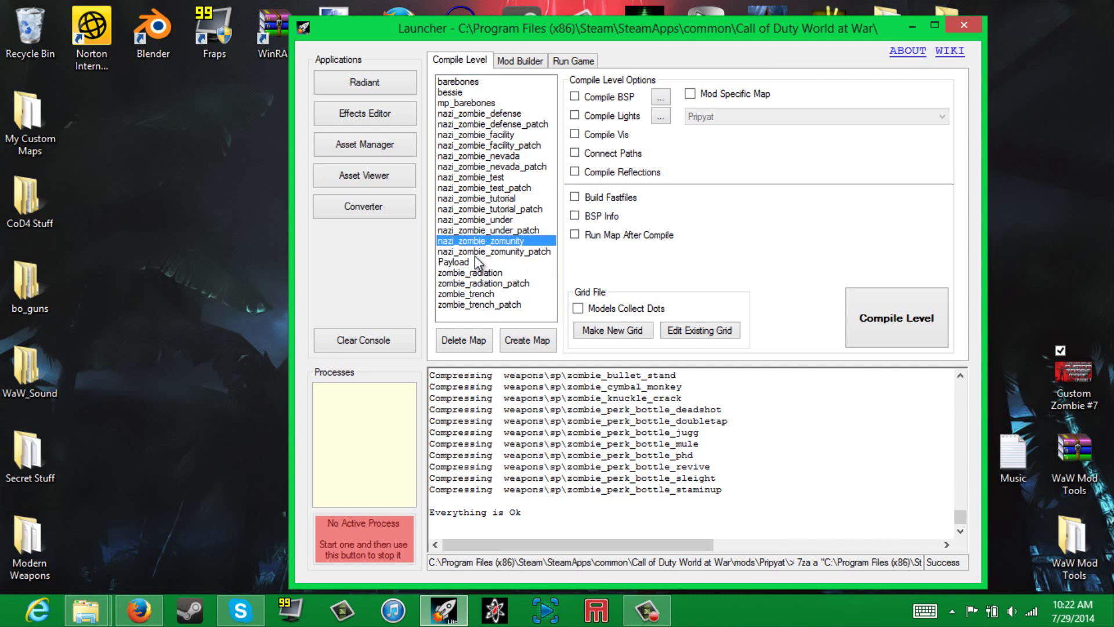
left_click(478, 252)
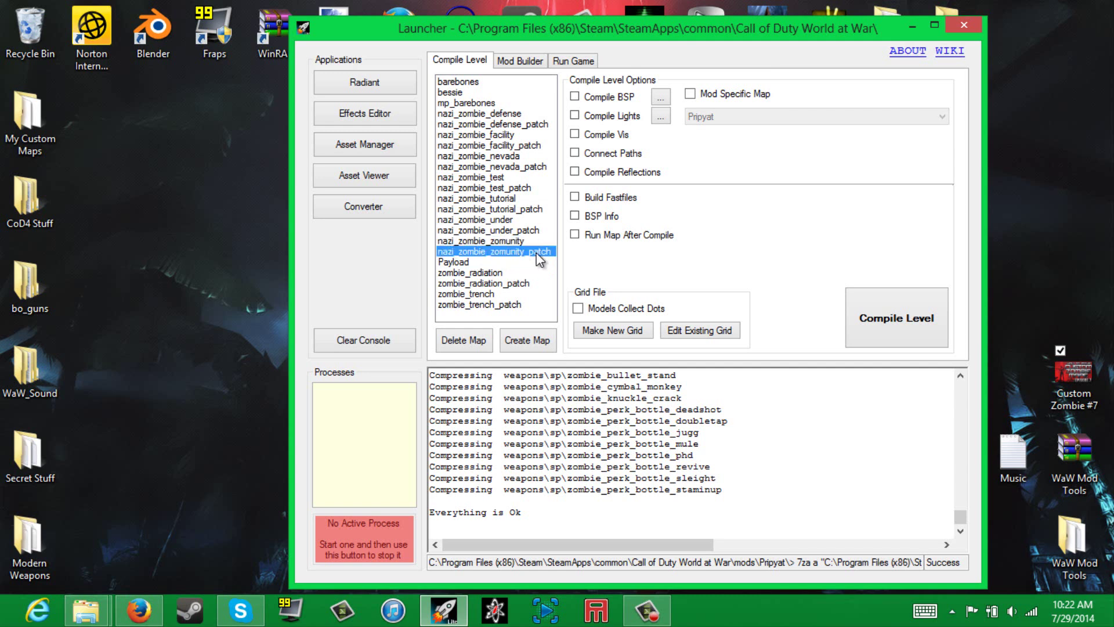
left_click(516, 243)
left_click(516, 251)
left_click(516, 242)
left_click(517, 251)
left_click(517, 242)
left_click(518, 252)
left_click(491, 240)
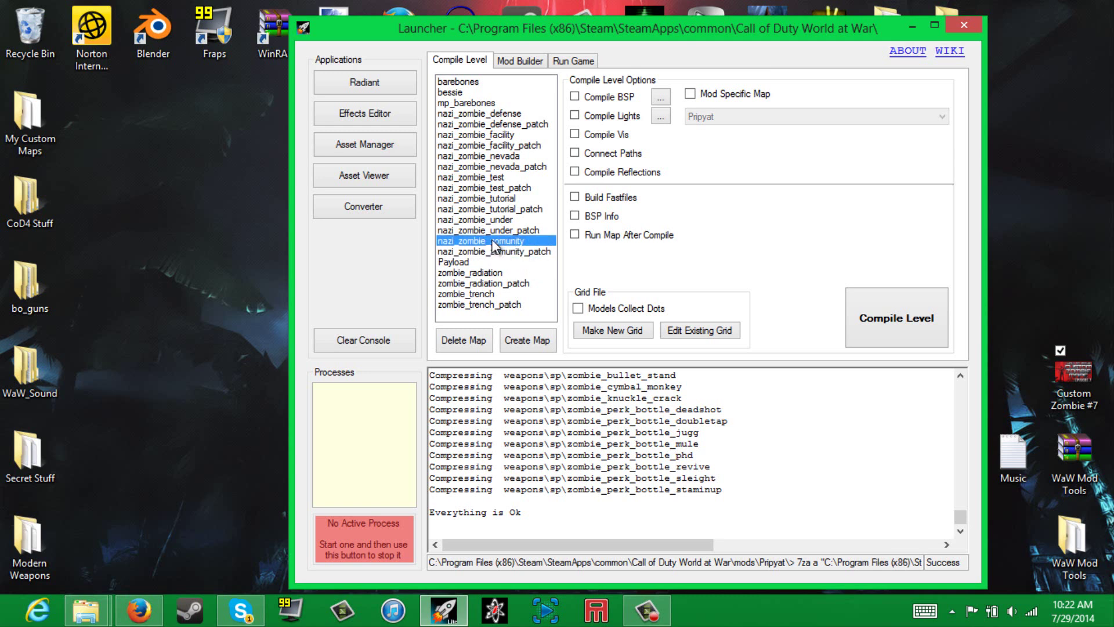
Step: Mark the selected map as mod-specific and assign it to the Zomunity mod
left_click(705, 99)
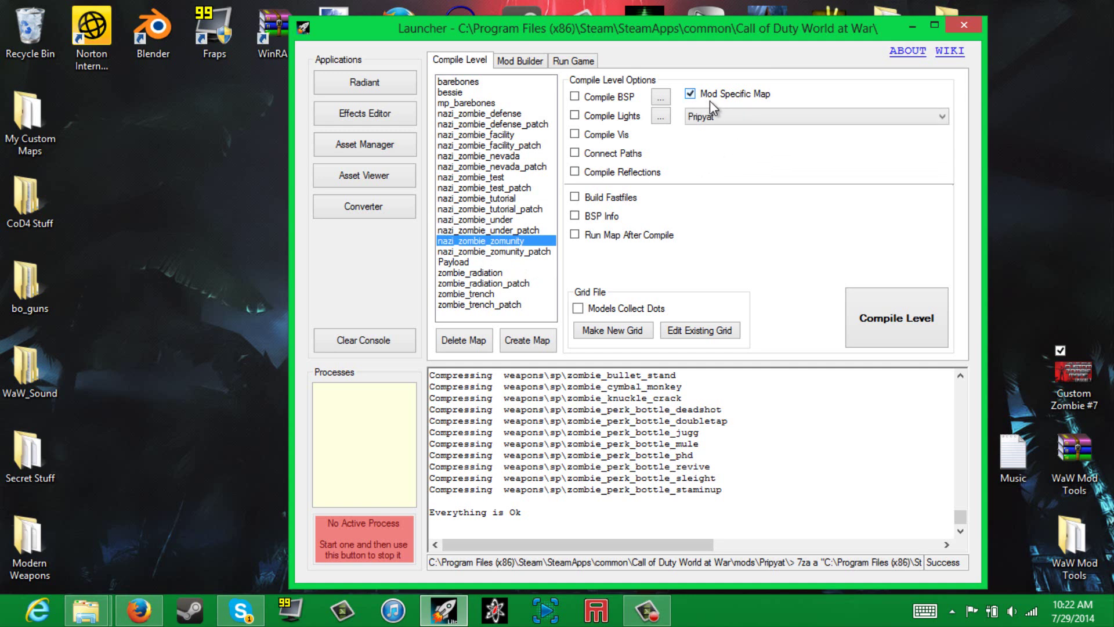
left_click(727, 118)
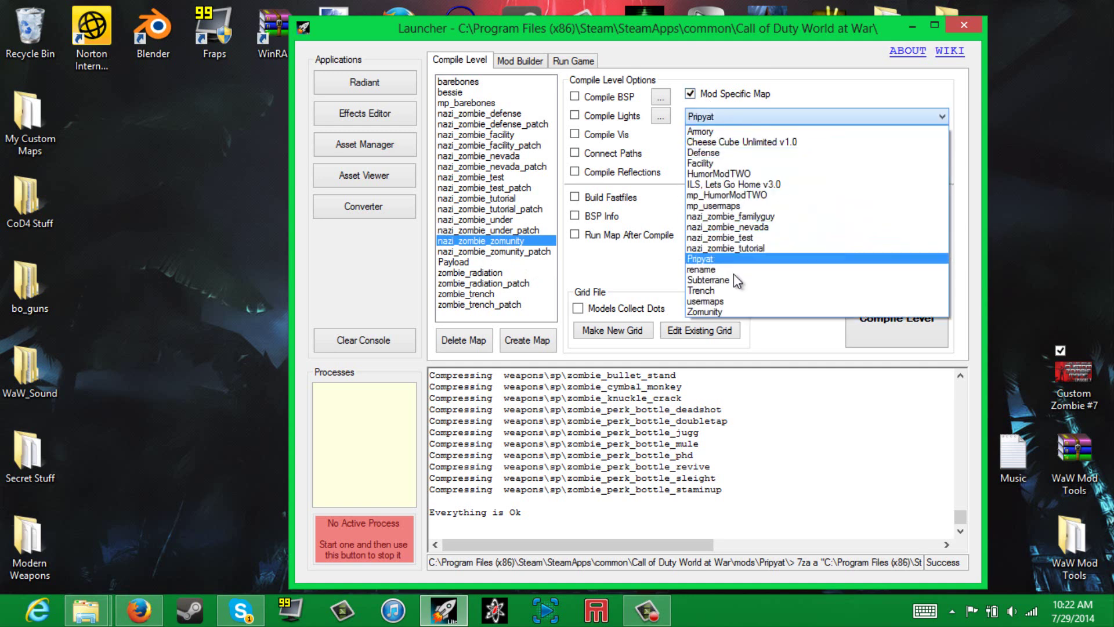
left_click(716, 312)
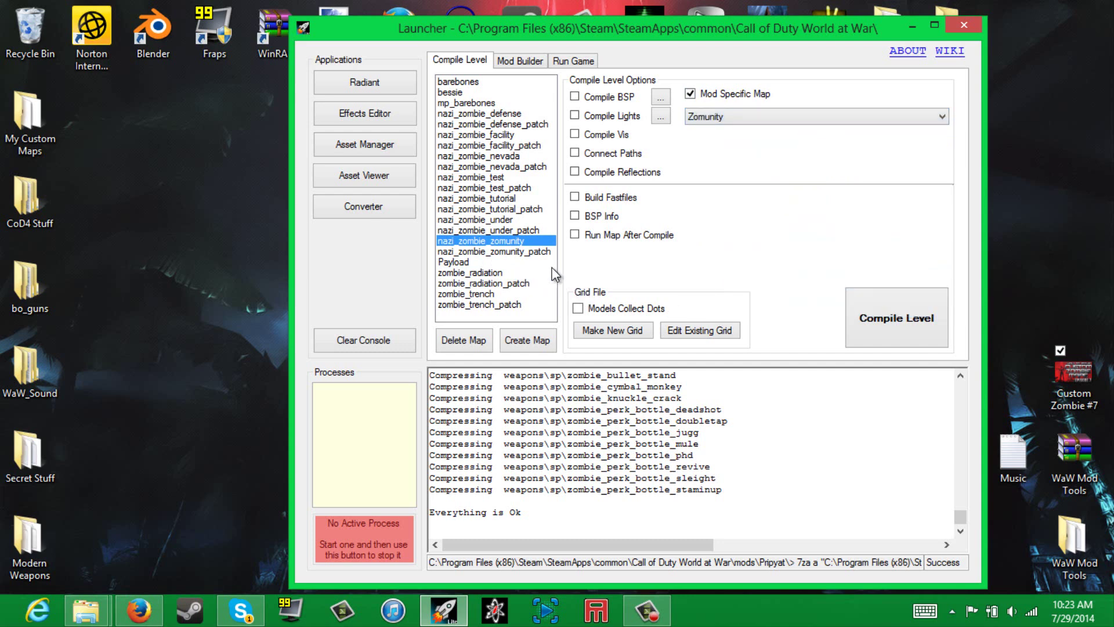
Step: Compile the level with BSP, lights, connect paths, reflections, fastfiles and BSP info enabled
left_click(616, 98)
left_click(597, 154)
left_click(596, 173)
left_click(593, 199)
left_click(594, 216)
left_click(875, 339)
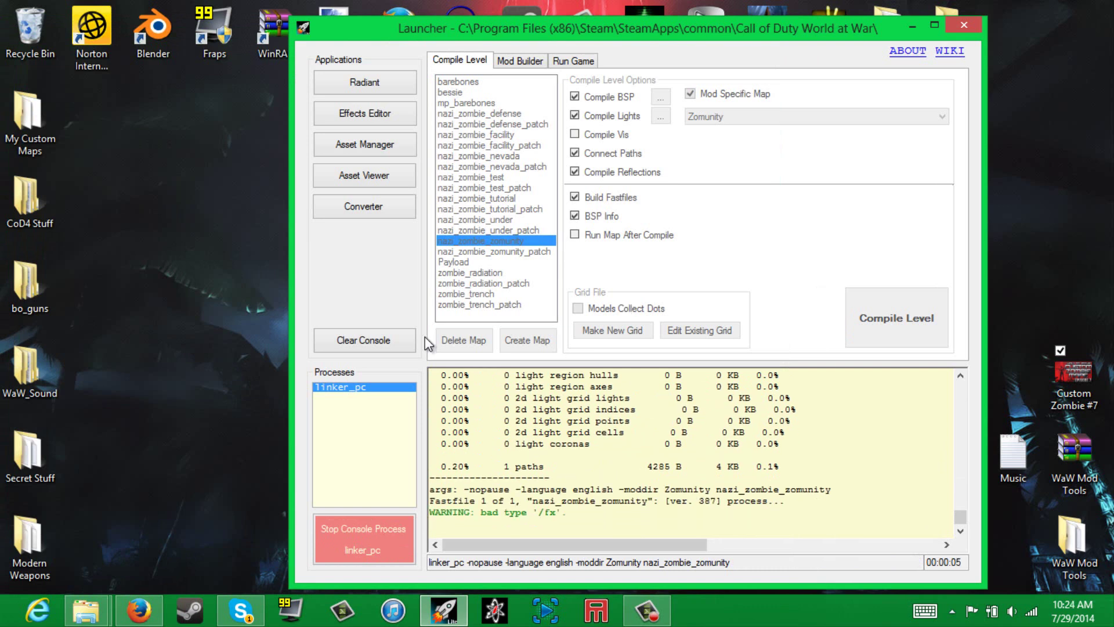
Step: Examine the warning line in the linker's console output
left_click_drag(481, 513, 439, 511)
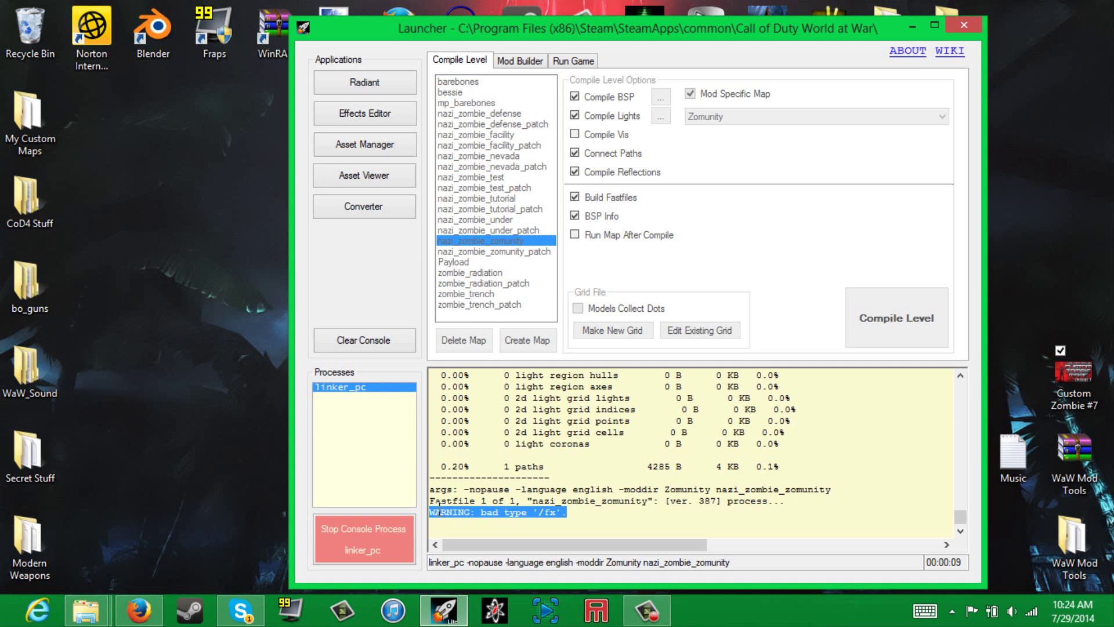
left_click(439, 512)
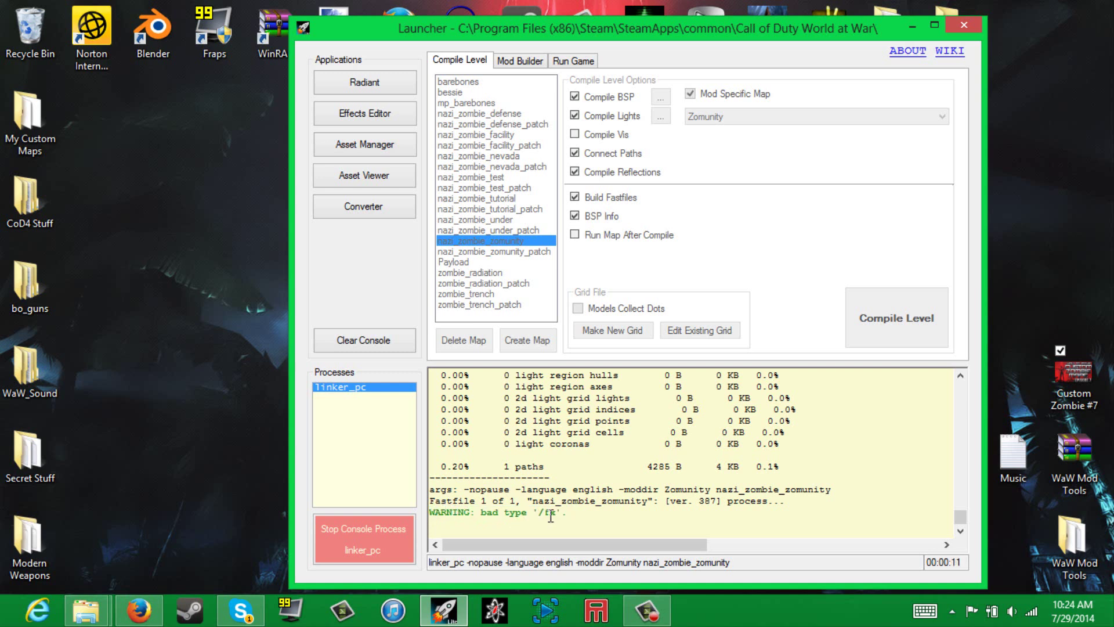
left_click_drag(569, 513, 410, 510)
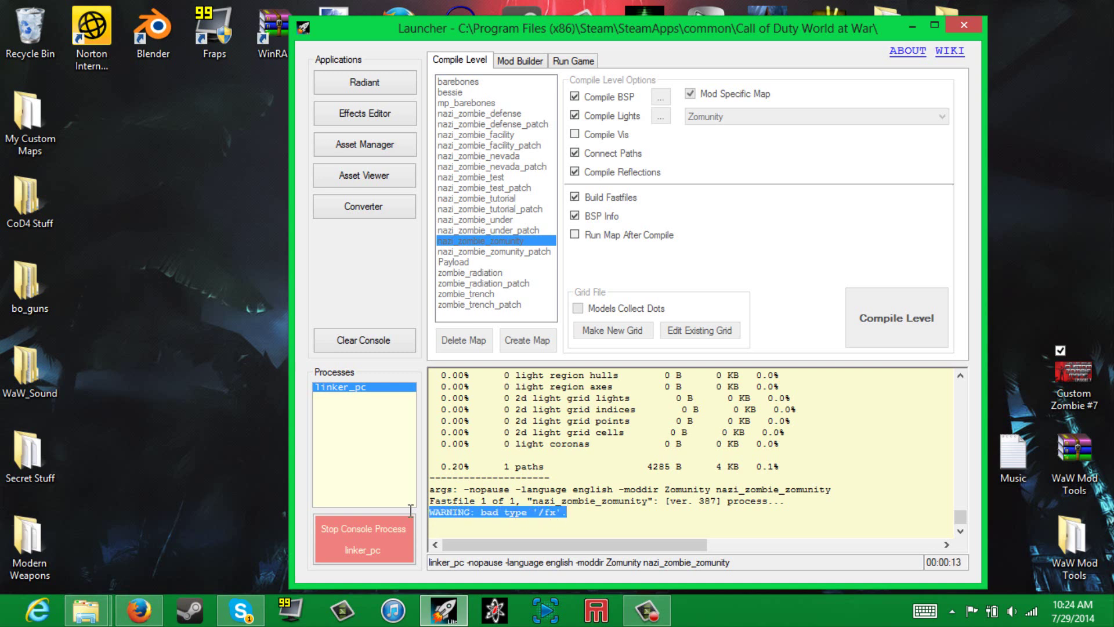
left_click(481, 512)
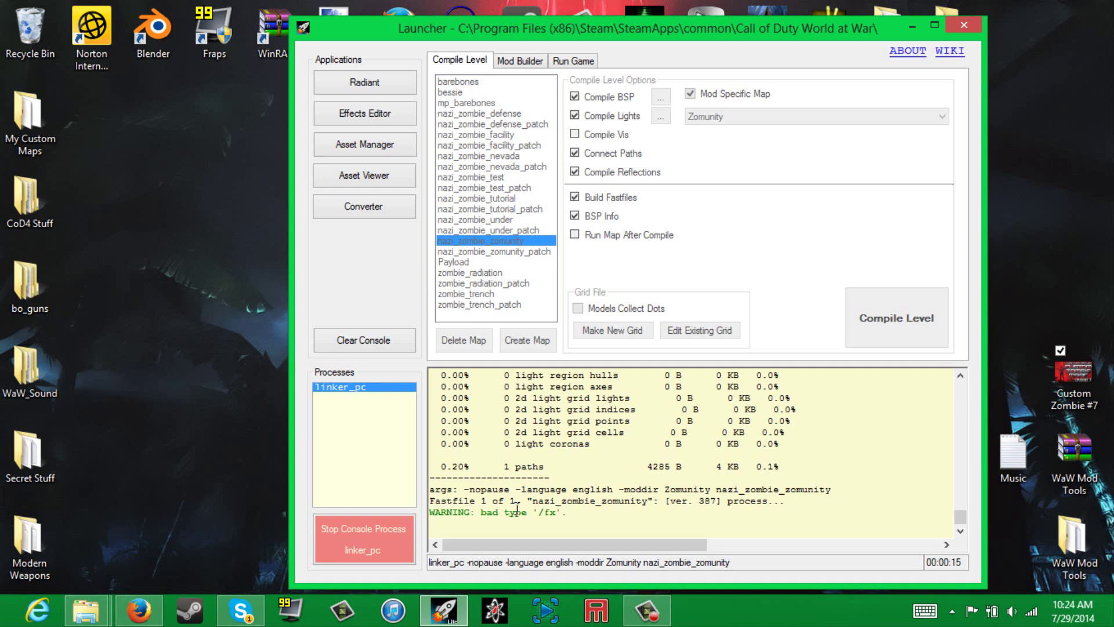
triple_click(449, 515)
left_click(450, 518)
left_click_drag(563, 516, 482, 515)
left_click(483, 516)
left_click(238, 615)
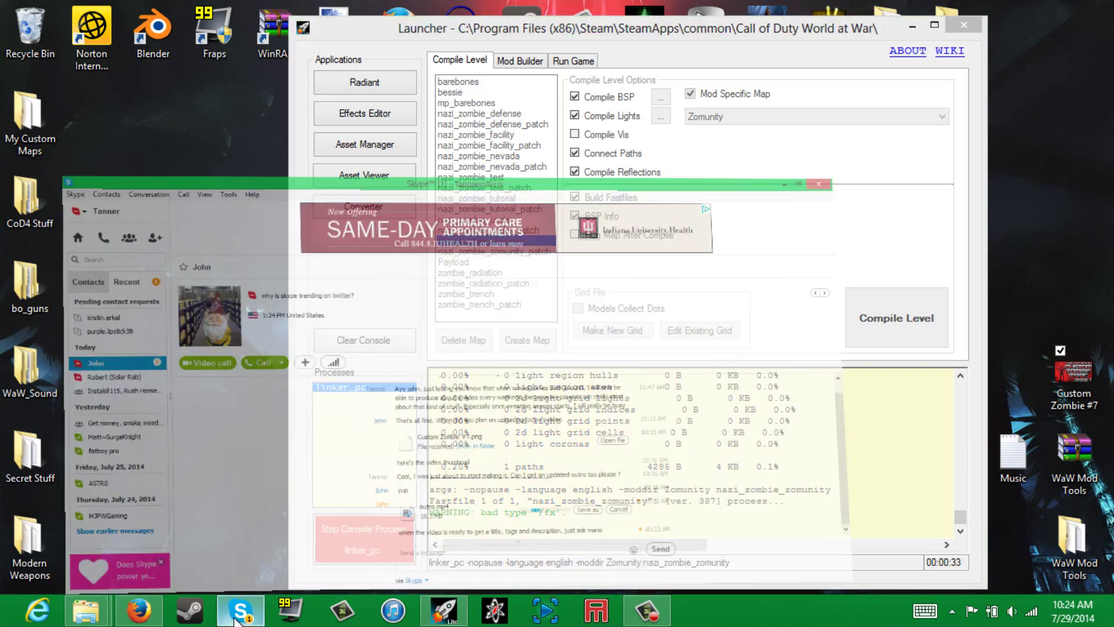
left_click(238, 615)
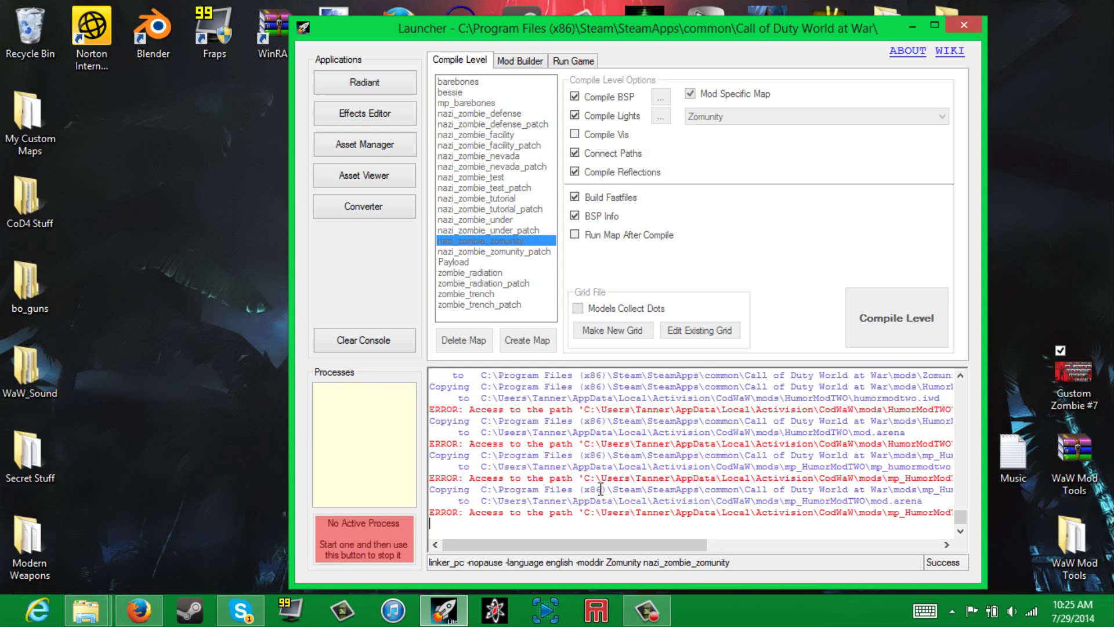
left_click_drag(510, 490, 702, 487)
left_click(702, 488)
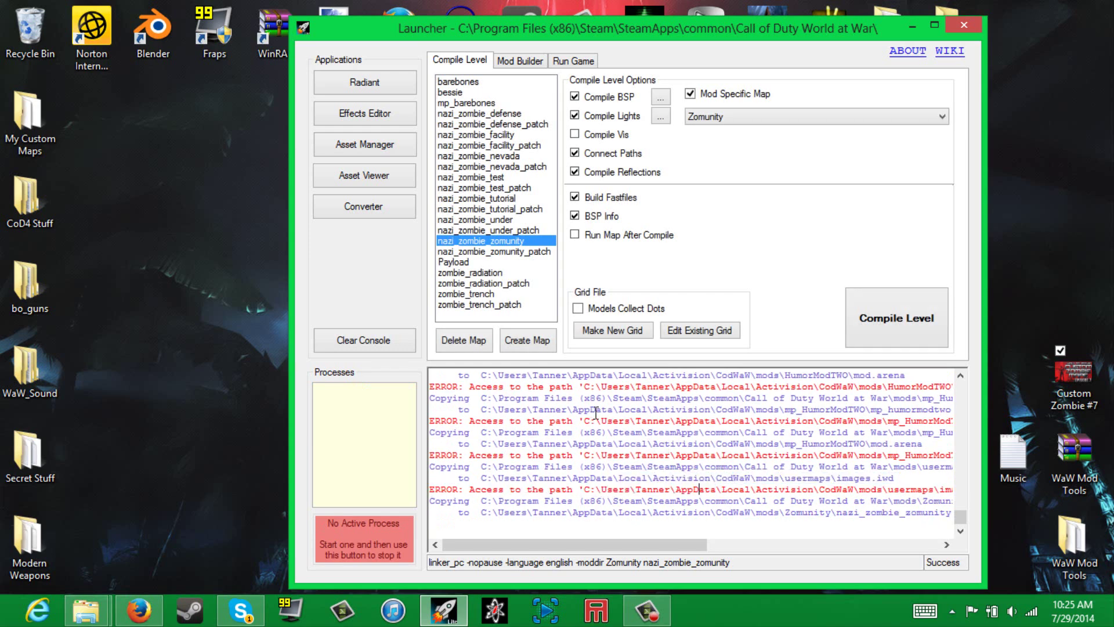
Step: Compile nazi_zombie_zomunity_patch as a map specific to the Zomunity mod, with only Build Fastfiles enabled
left_click(523, 252)
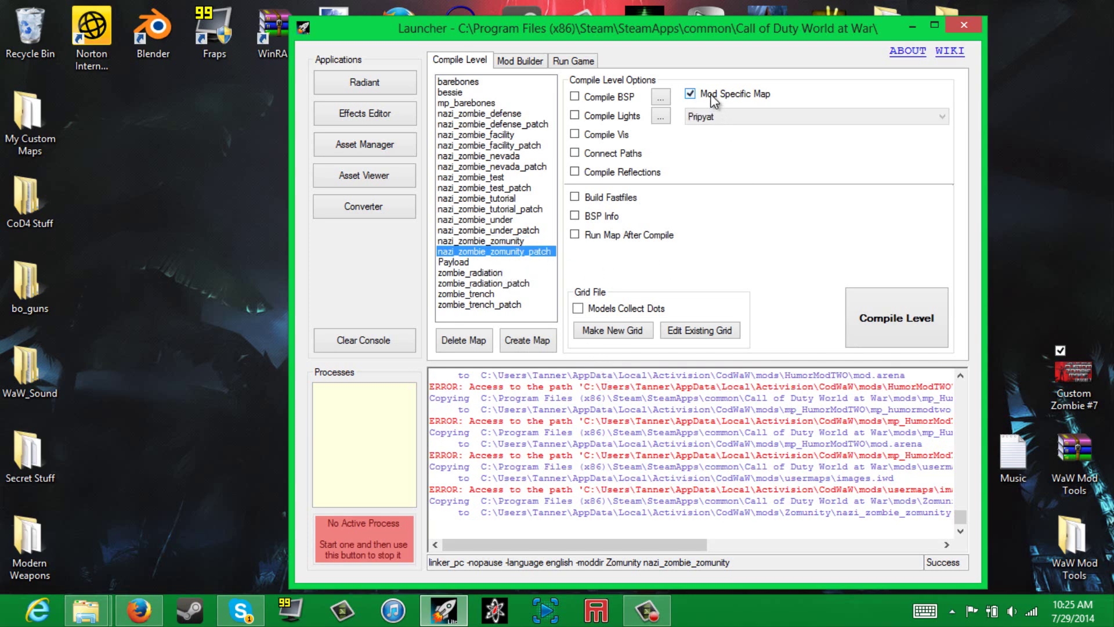
left_click(755, 114)
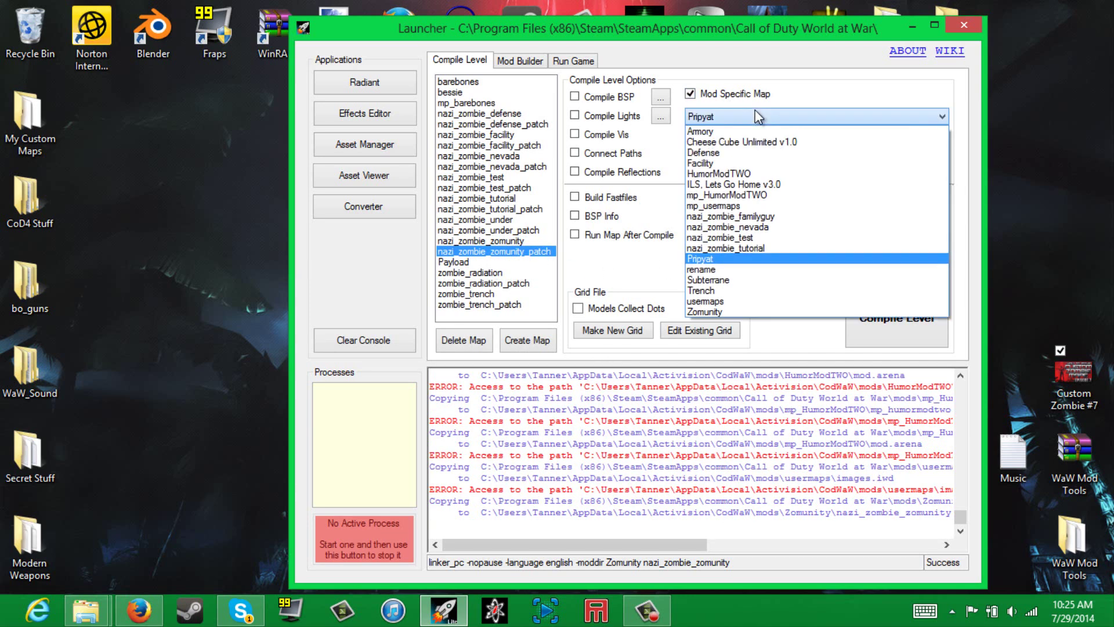
left_click(715, 311)
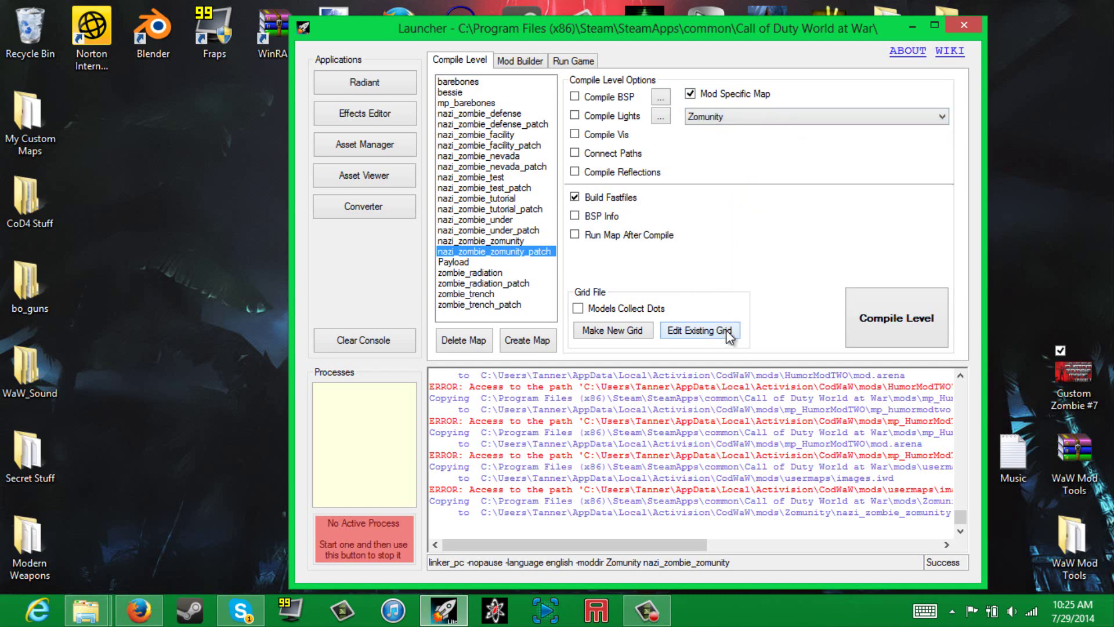
left_click(880, 318)
Step: Choose Zomunity as the mod to build in the Mod Builder
left_click(520, 61)
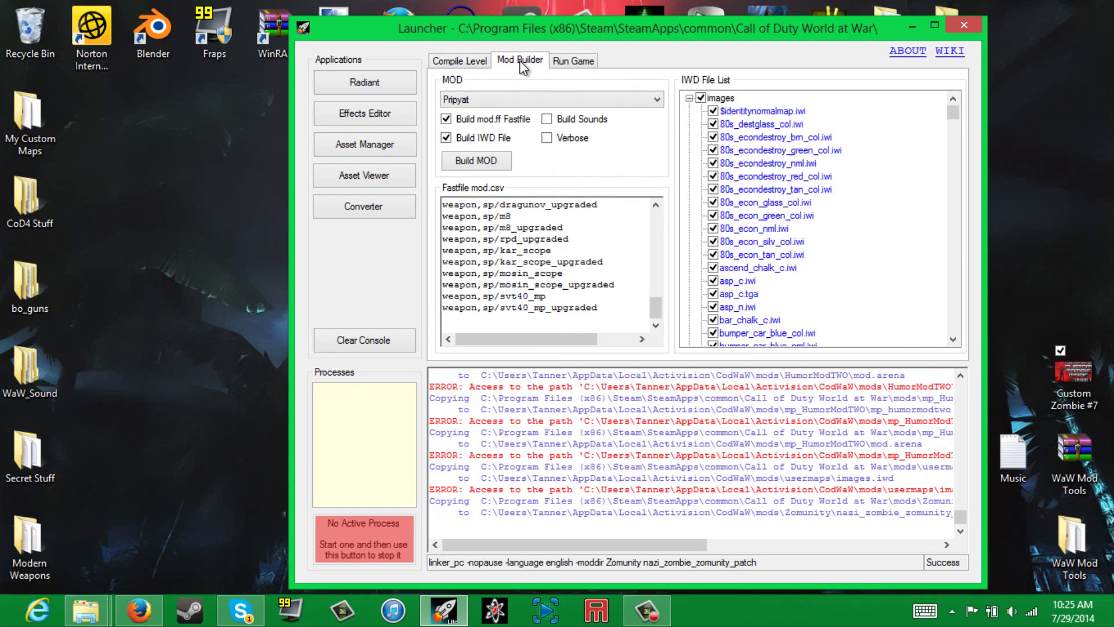
left_click(568, 100)
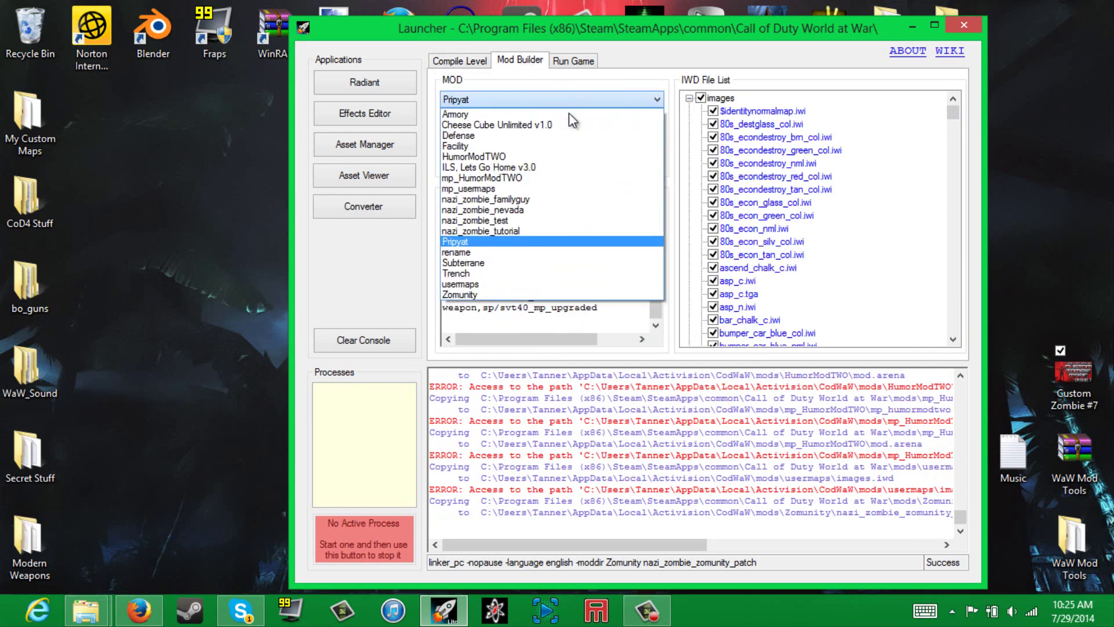
left_click(468, 295)
Step: Review the entries of the Zomunity mod.csv fastfile list
mouse_move(530, 336)
left_mouse_down()
mouse_move(551, 333)
mouse_move(522, 336)
left_mouse_up()
mouse_move(443, 204)
left_mouse_down()
mouse_move(505, 204)
mouse_move(445, 198)
left_mouse_up()
left_click_drag(653, 270, 653, 278)
left_click(524, 327)
left_click_drag(561, 318, 635, 326)
left_click(563, 288)
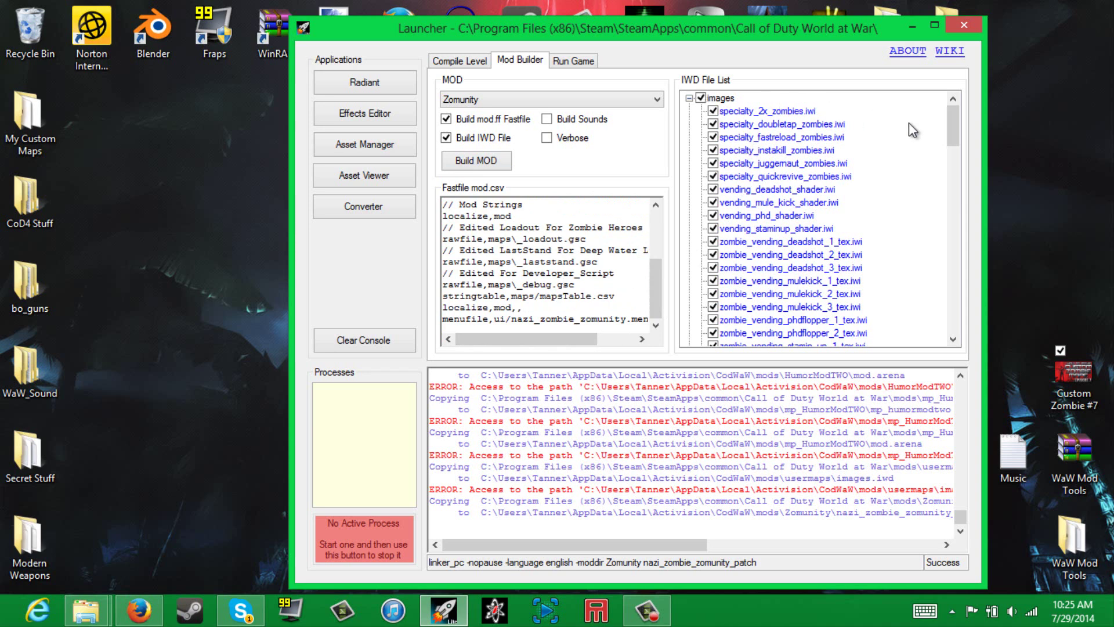
Step: Include the zombie script files and the weapons folder in the IWD file list, and build the Zomunity mod
left_click_drag(954, 119, 960, 176)
scroll(859, 193, "up", 3)
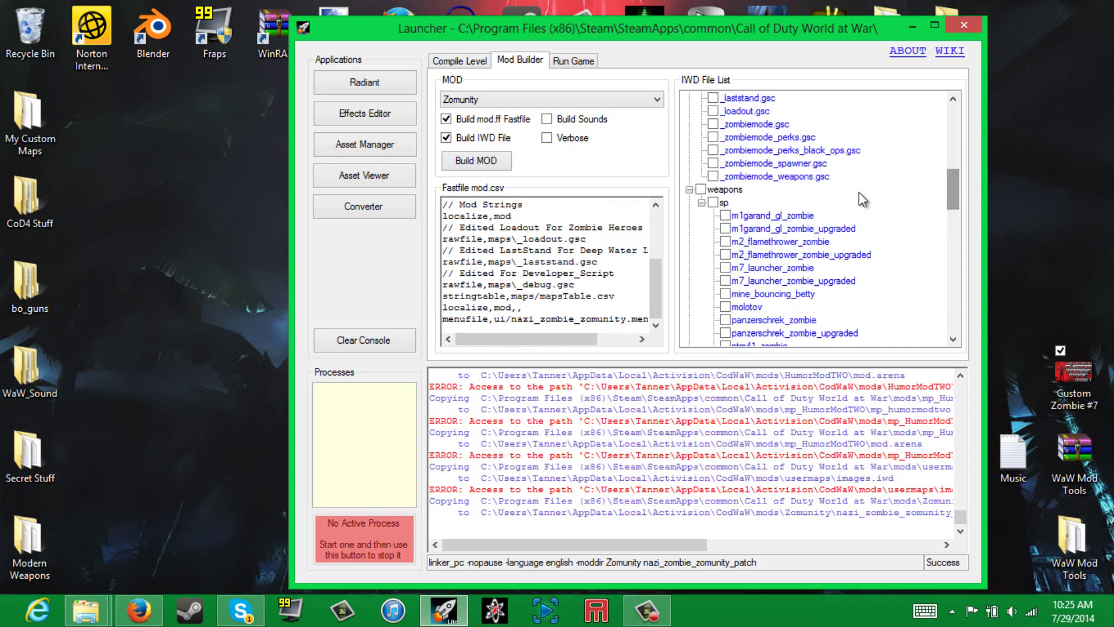
scroll(702, 232, "down", 2)
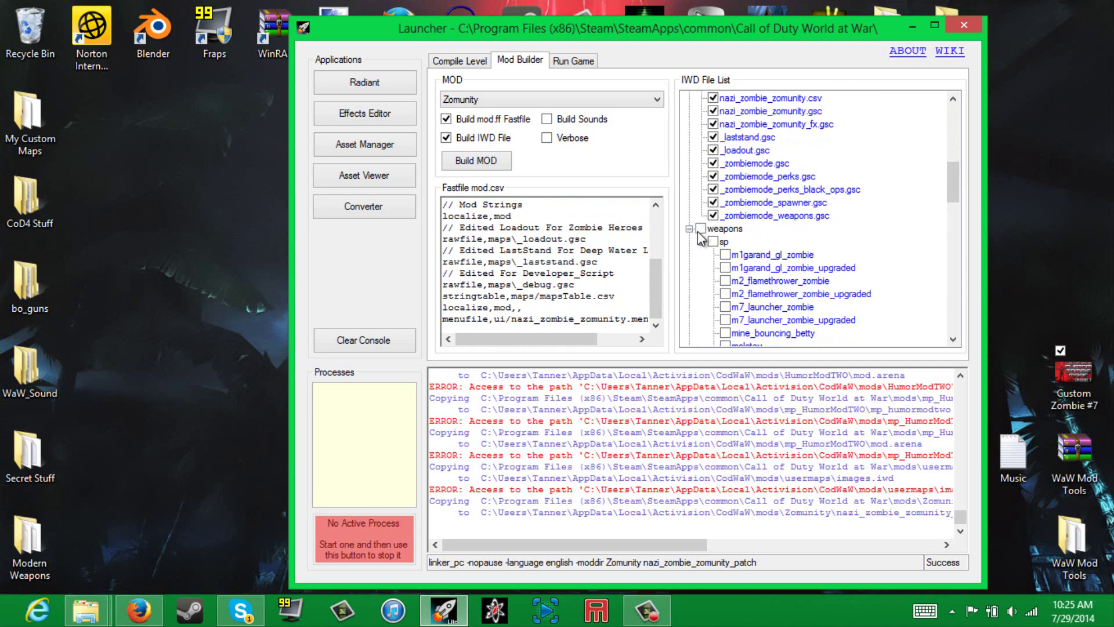
scroll(700, 229, "down", 15)
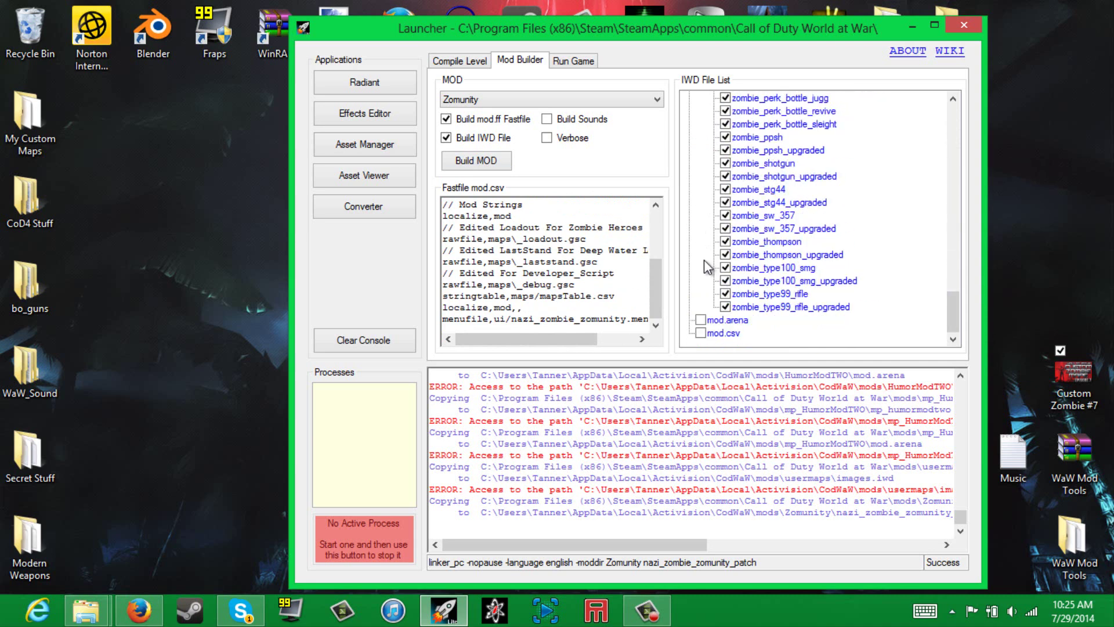
scroll(701, 330, "up", 12)
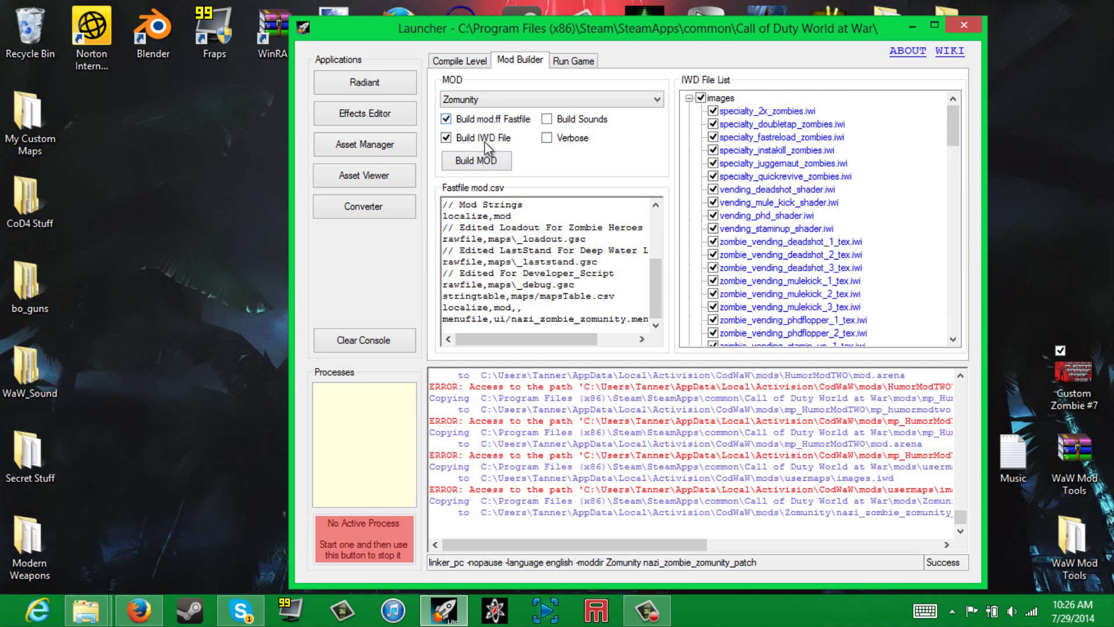
left_click(492, 163)
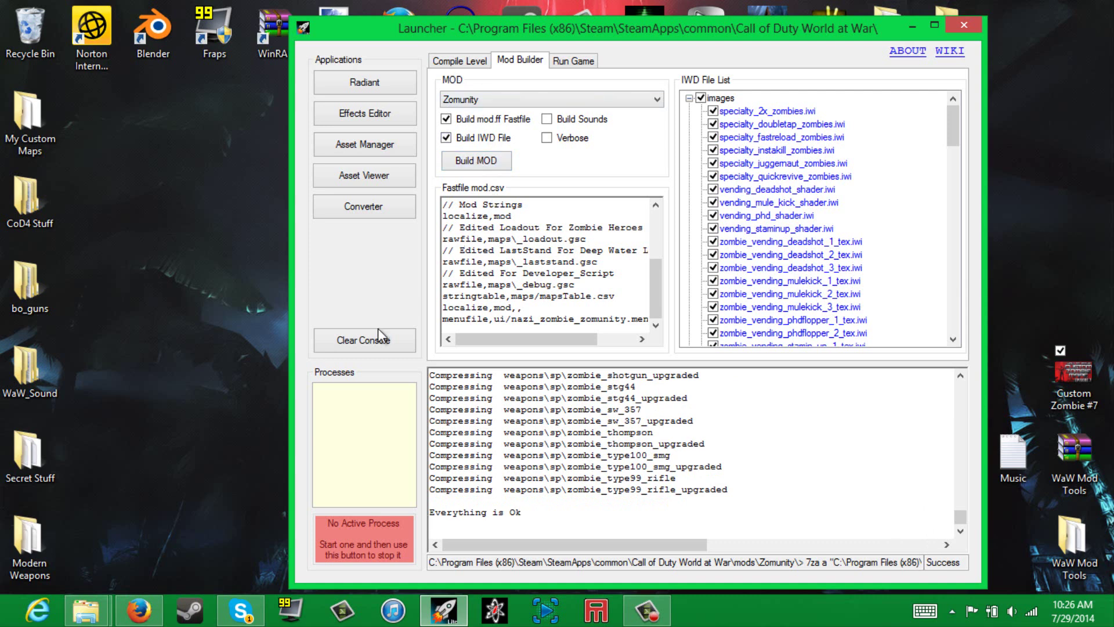
left_click(90, 616)
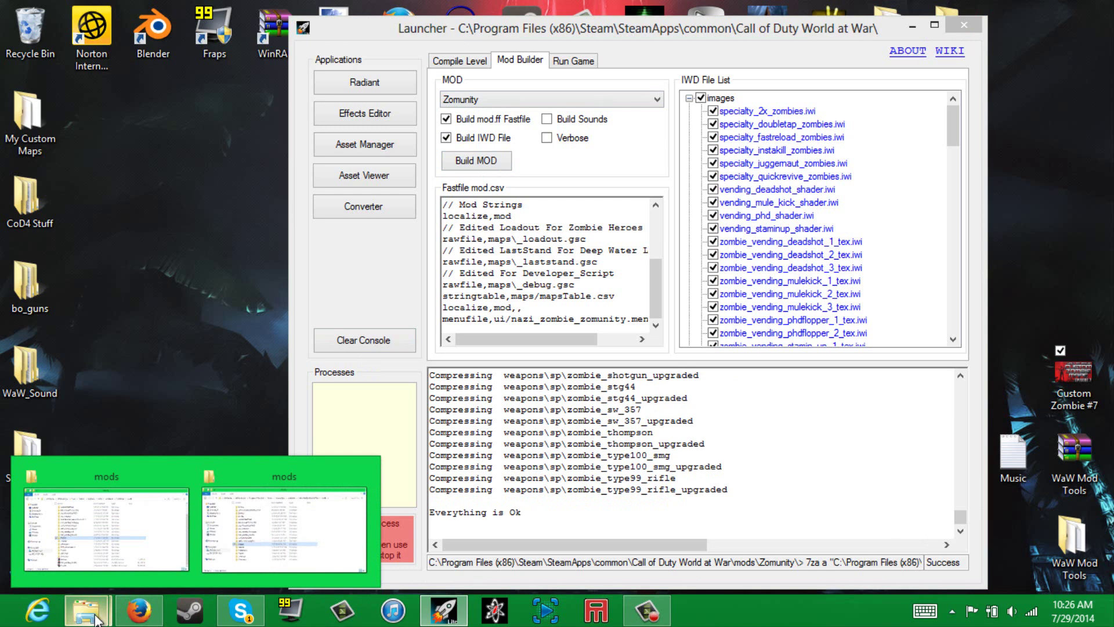
mouse_move(268, 536)
left_click(657, 616)
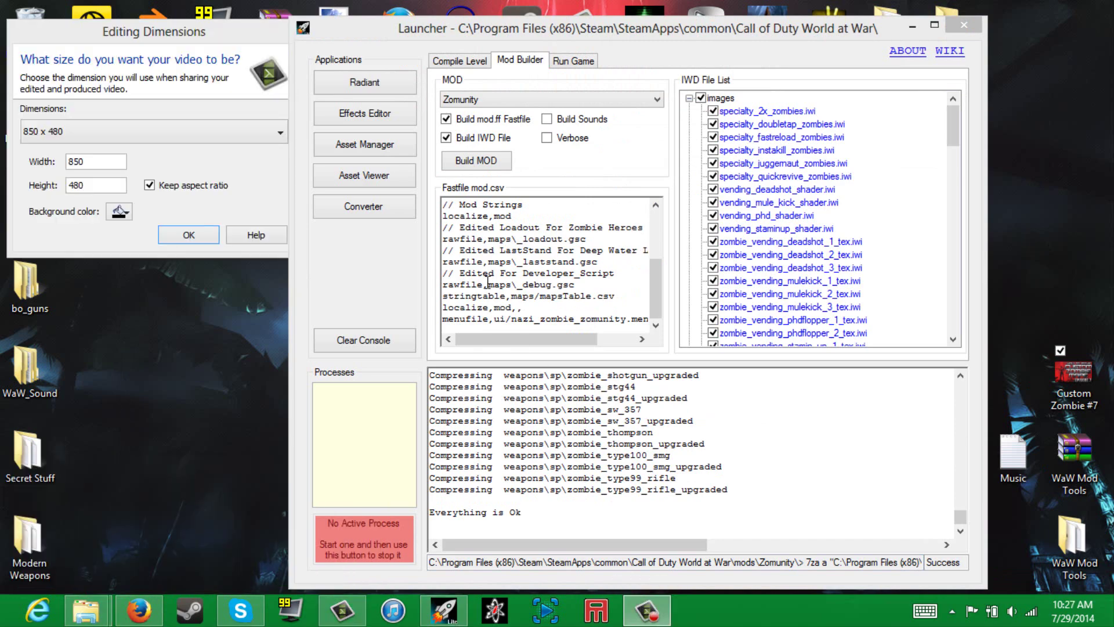
Step: Move the Launcher window aside and examine the mod build's console output for errors
left_click_drag(423, 39, 165, 27)
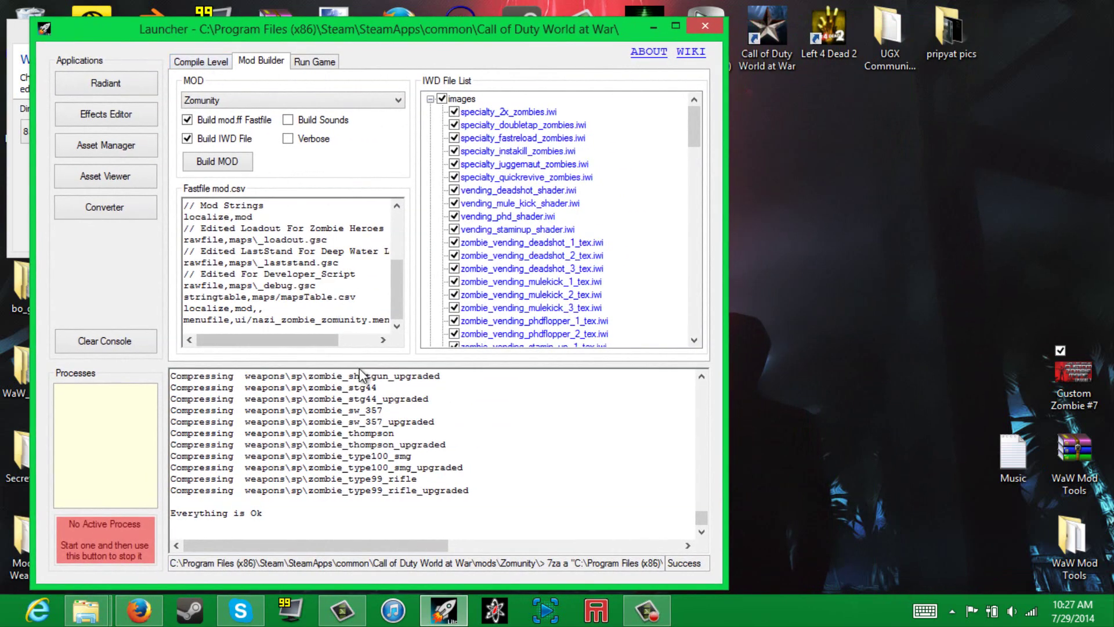
scroll(493, 445, "up", 15)
scroll(493, 445, "up", 3)
scroll(485, 441, "down", 6)
scroll(478, 436, "up", 6)
mouse_move(250, 444)
left_mouse_down()
mouse_move(359, 433)
mouse_move(256, 444)
left_mouse_up()
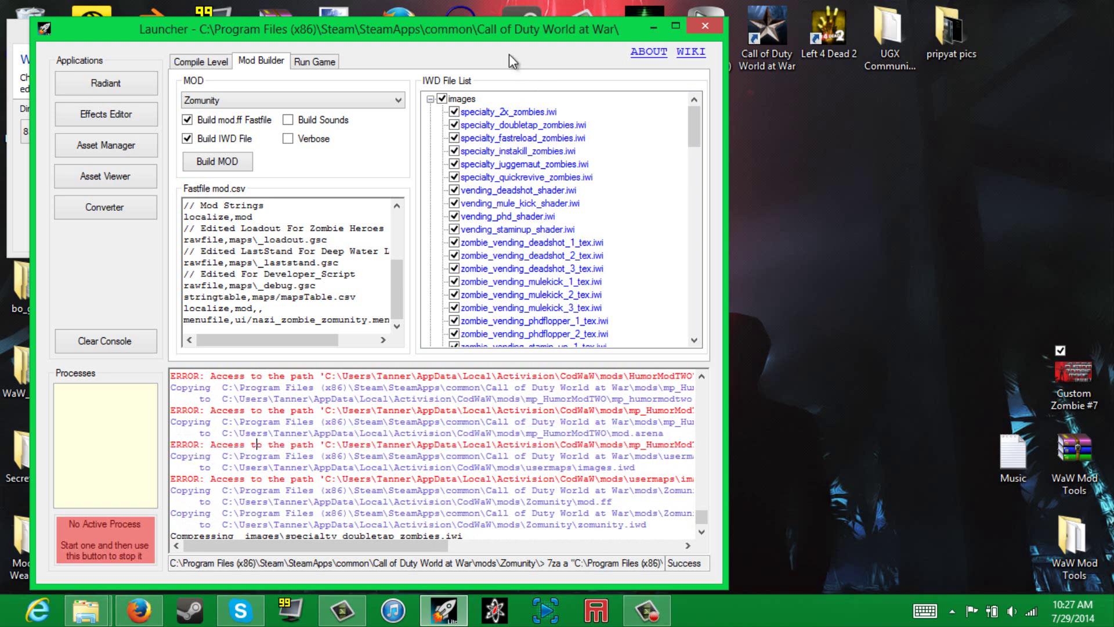
Step: Copy the Zomunity folder from the Call of Duty World at War mods directory in File Explorer
left_click(100, 607)
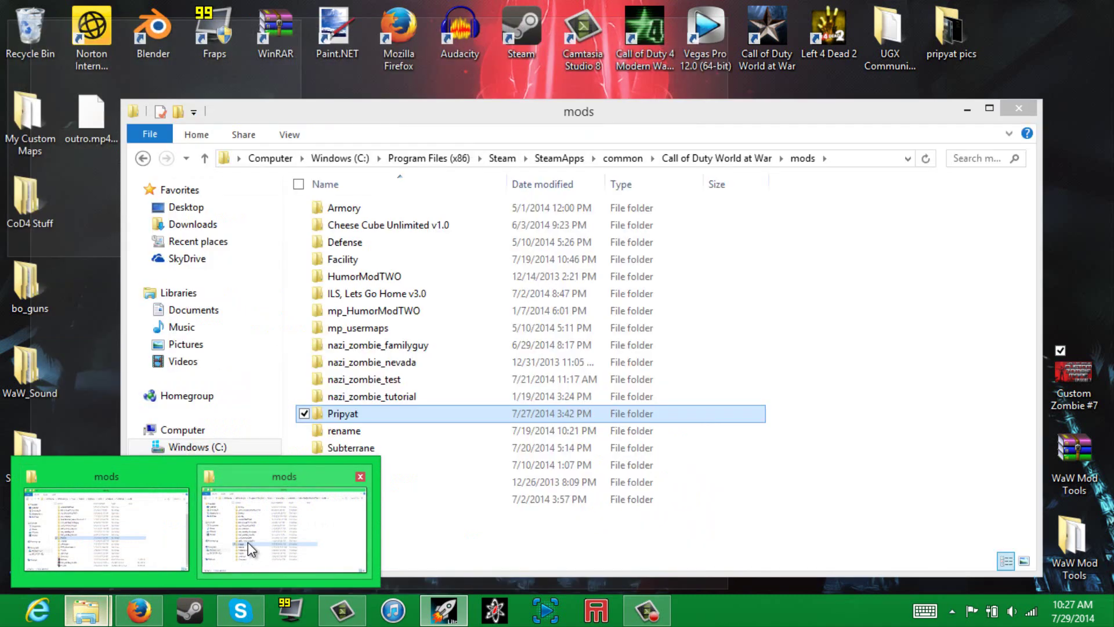
left_click(248, 542)
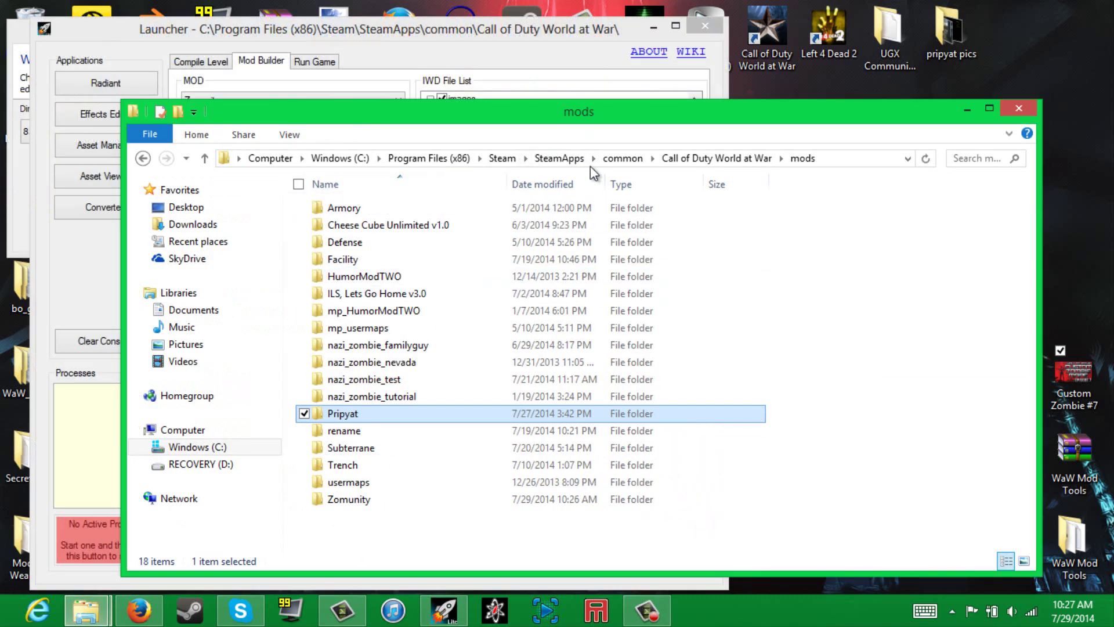
left_click(456, 465)
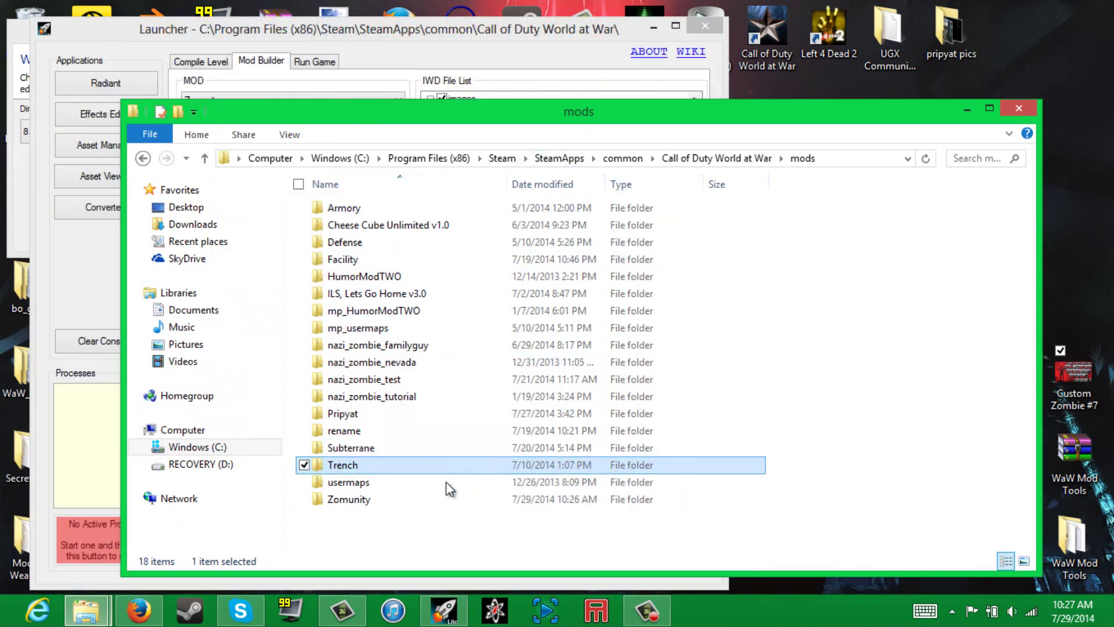
left_click(436, 500)
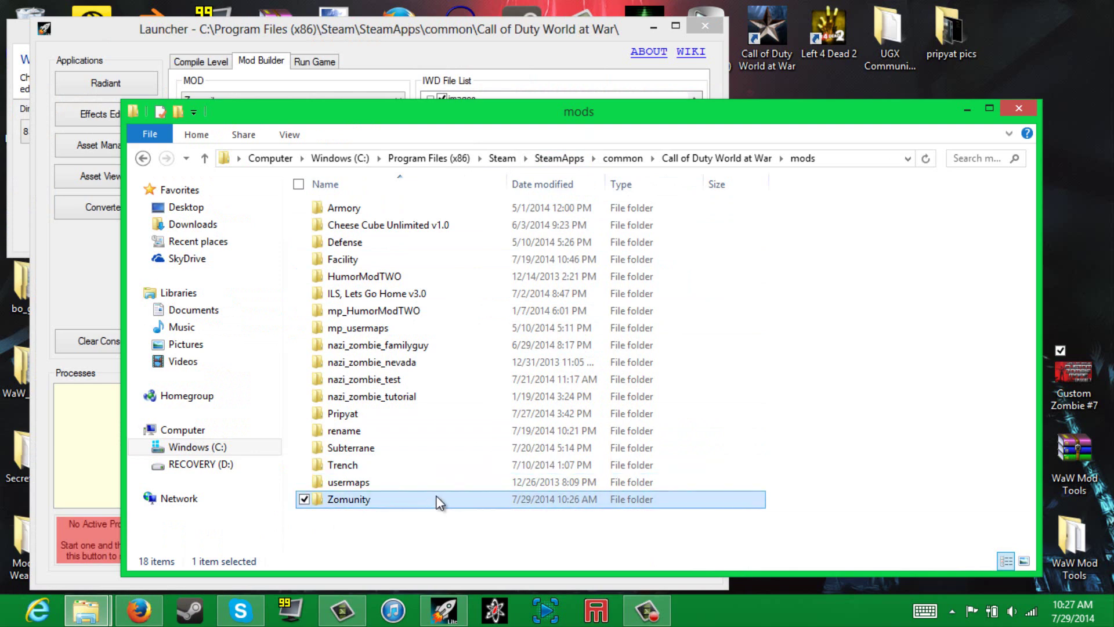
right_click(359, 502)
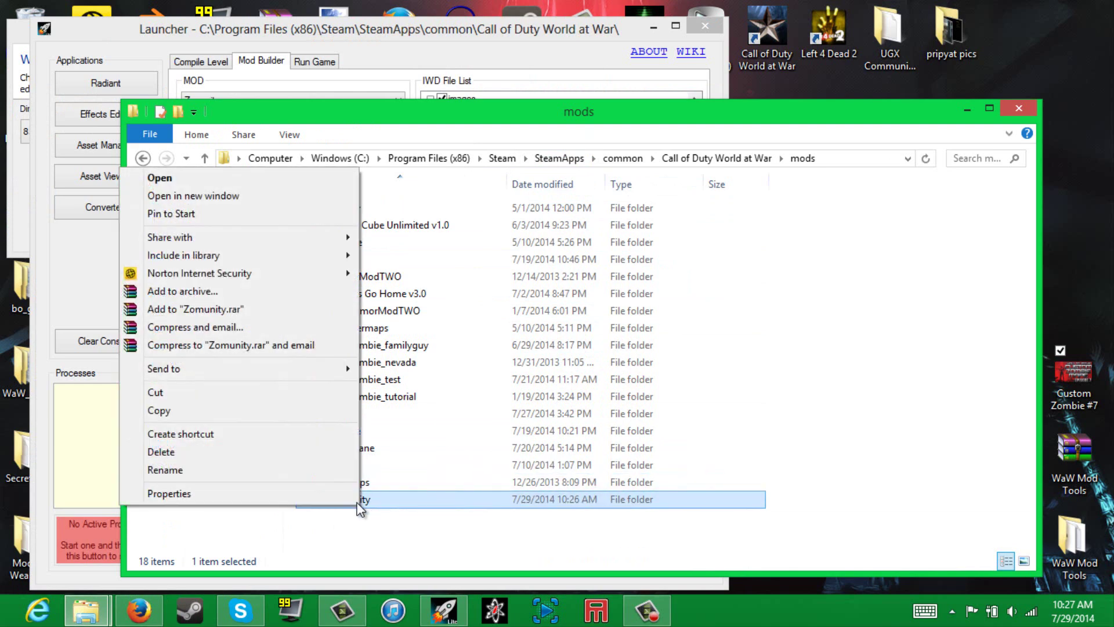
left_click(174, 412)
Step: Switch to the other mods window and navigate from Users through the user's AppData\Local\Activision\CoDWaW to its mods folder
left_click(99, 601)
left_click(116, 552)
left_click_drag(334, 105, 325, 13)
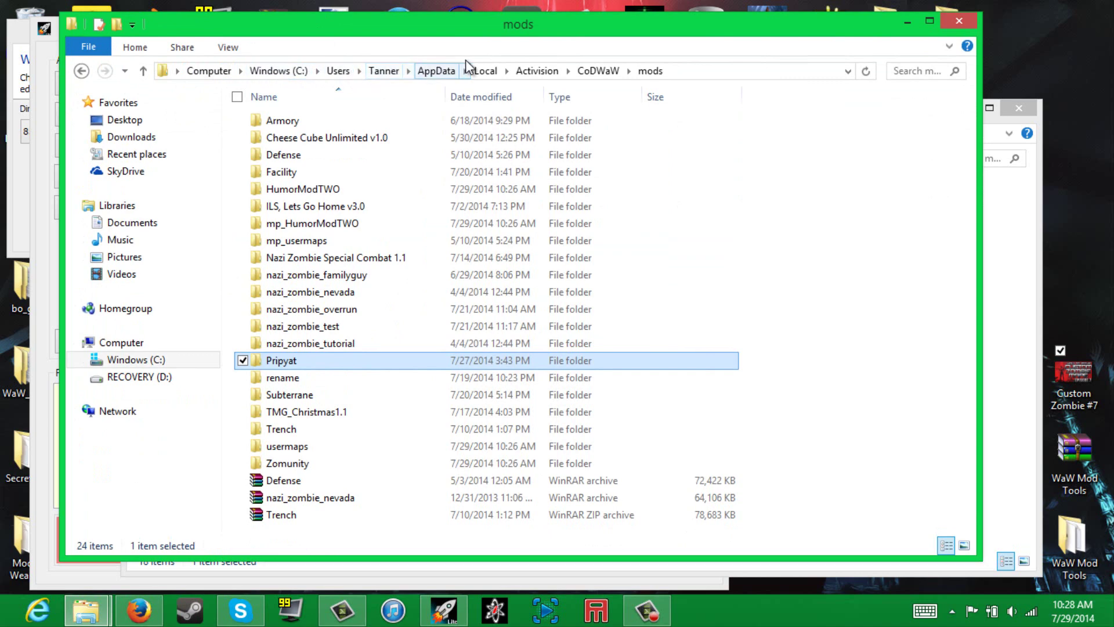
left_click(340, 72)
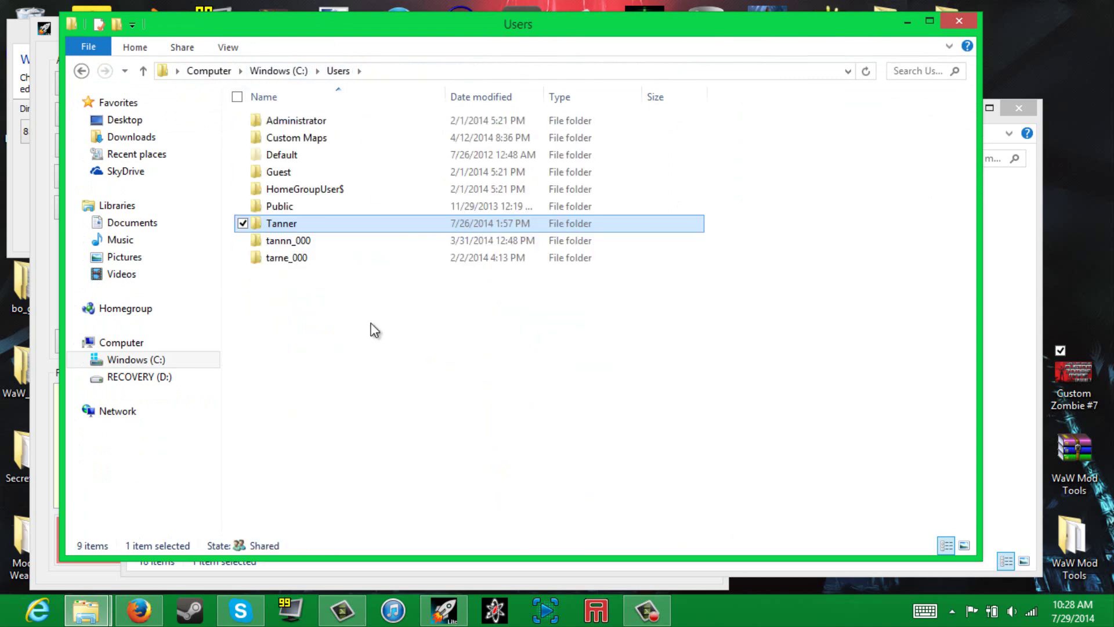
double_click(304, 224)
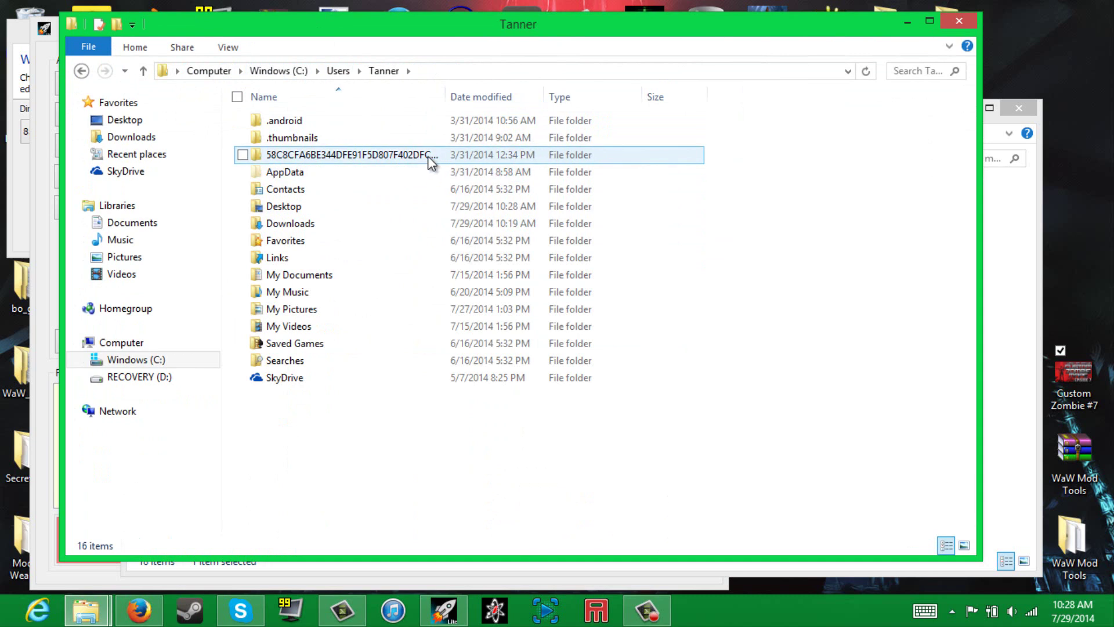
double_click(346, 173)
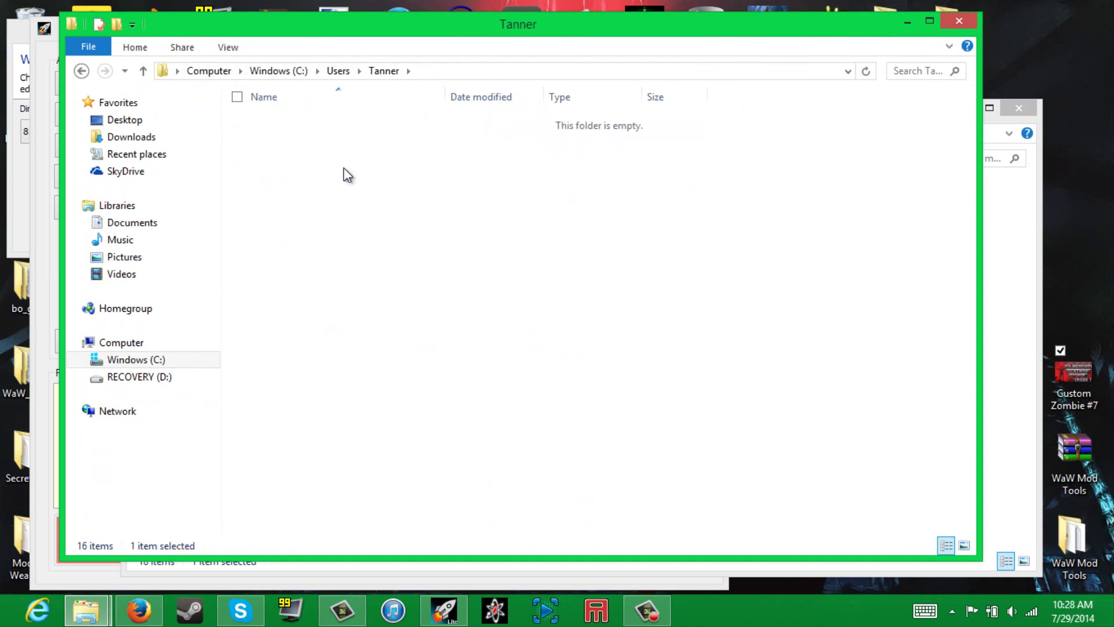
double_click(333, 126)
double_click(331, 128)
double_click(332, 127)
double_click(332, 128)
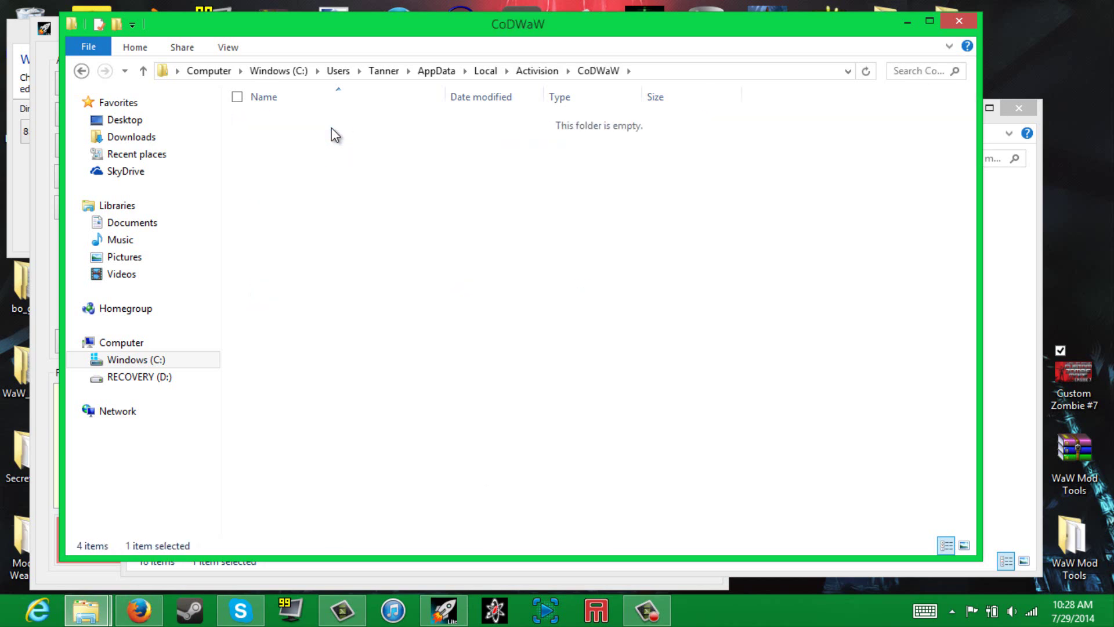
Step: Paste the Zomunity folder into the CoDWaW mods folder, replacing the existing files, and minimize both Explorer windows
right_click(903, 361)
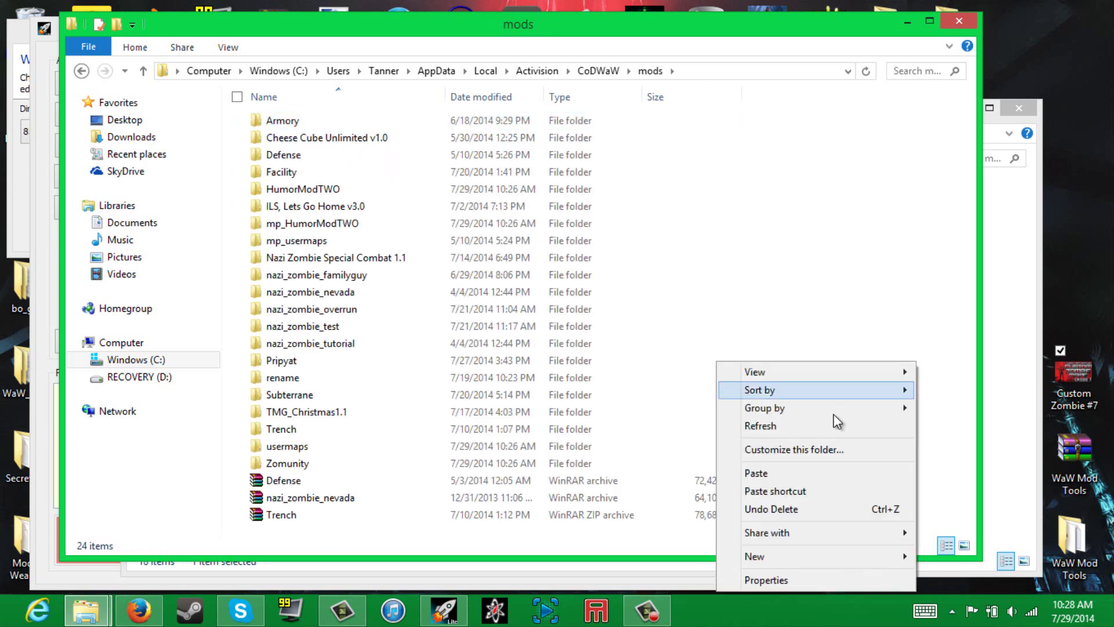
left_click(809, 468)
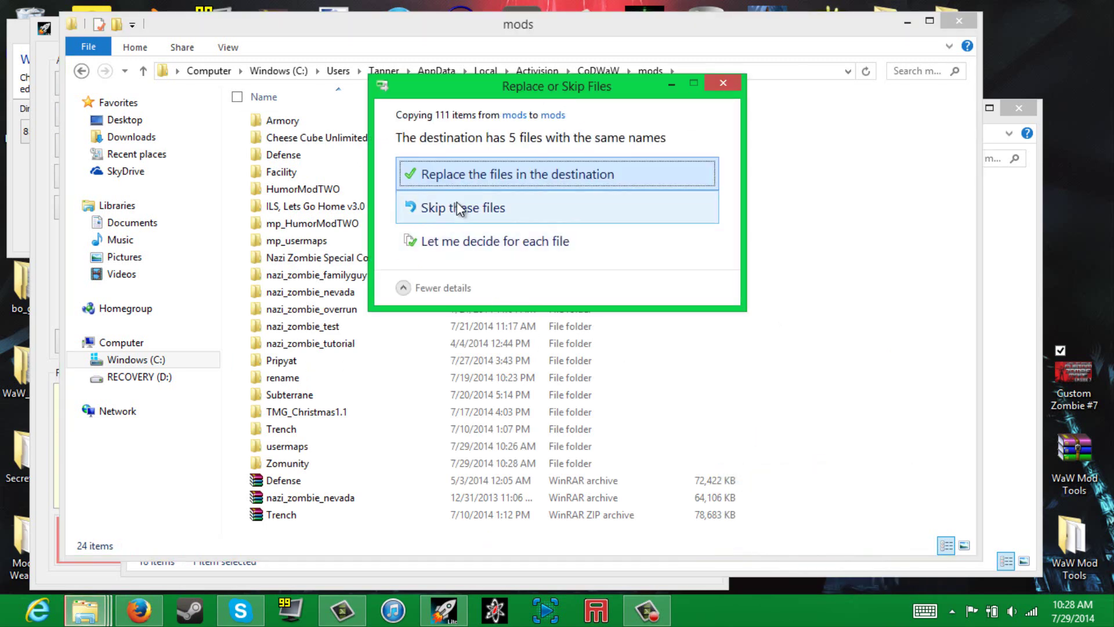
left_click(467, 174)
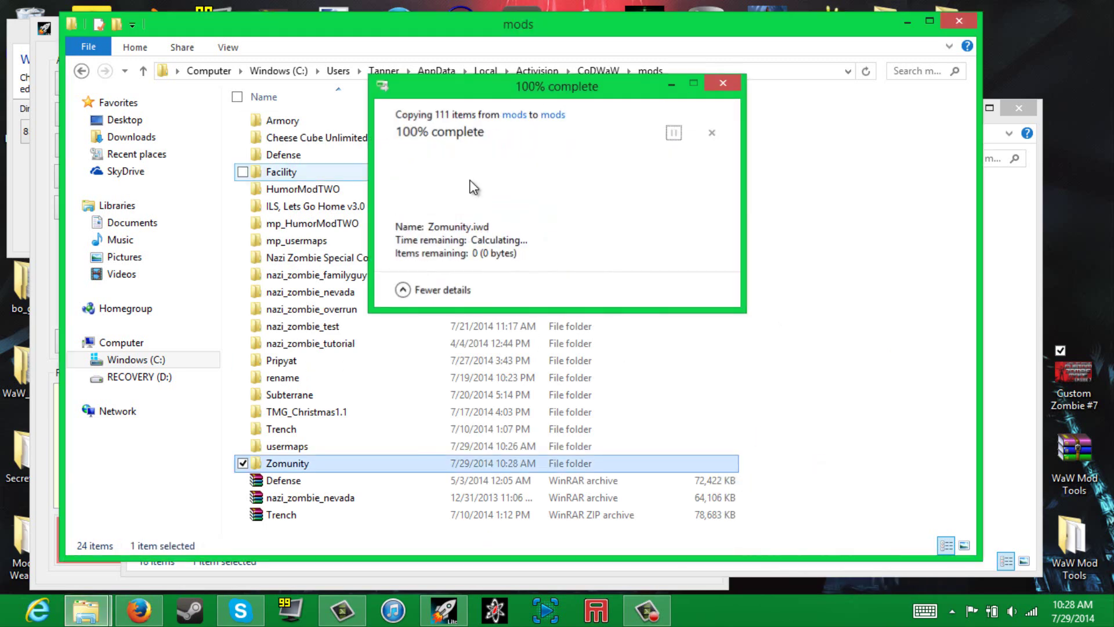
left_click(906, 23)
left_click(966, 107)
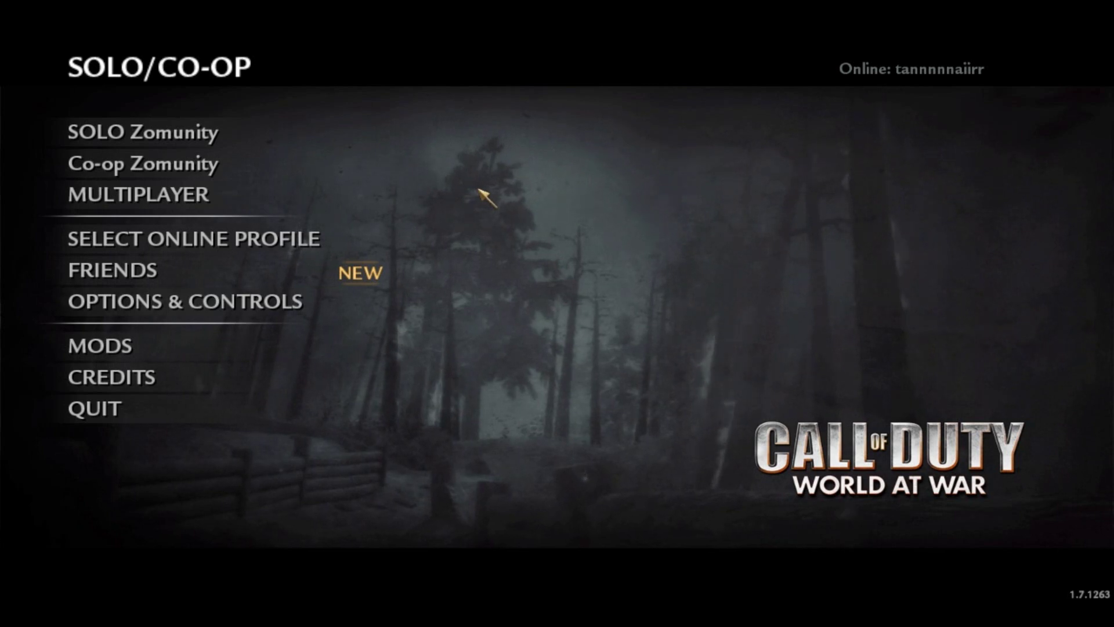
Step: In Call of Duty: World at War, test the developer console and check the Enable Console setting in the game options
key("grave")
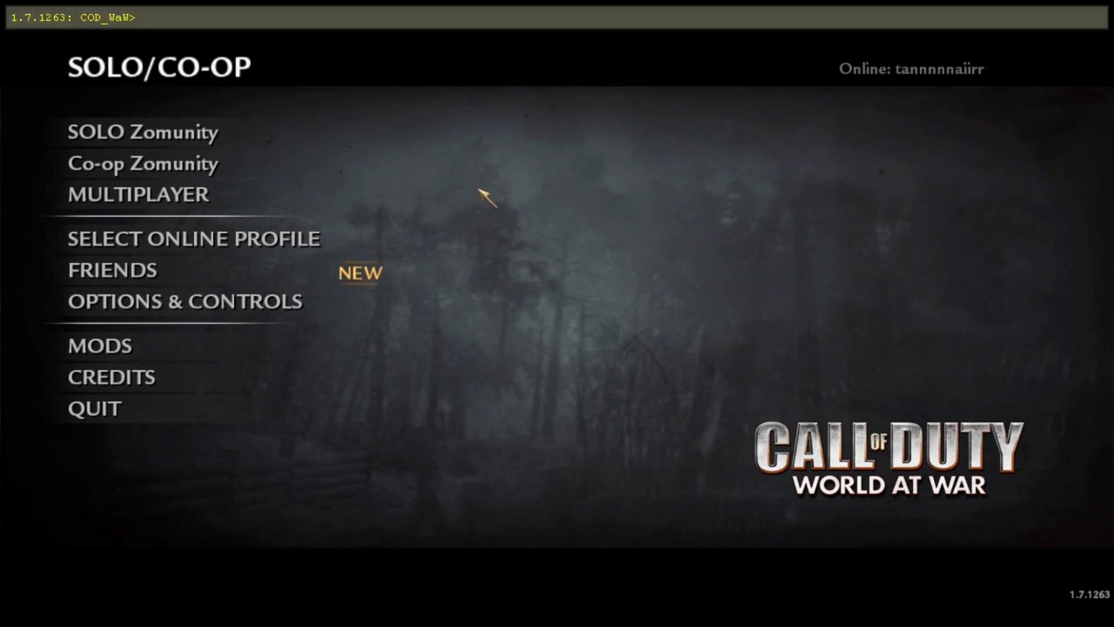
key("grave")
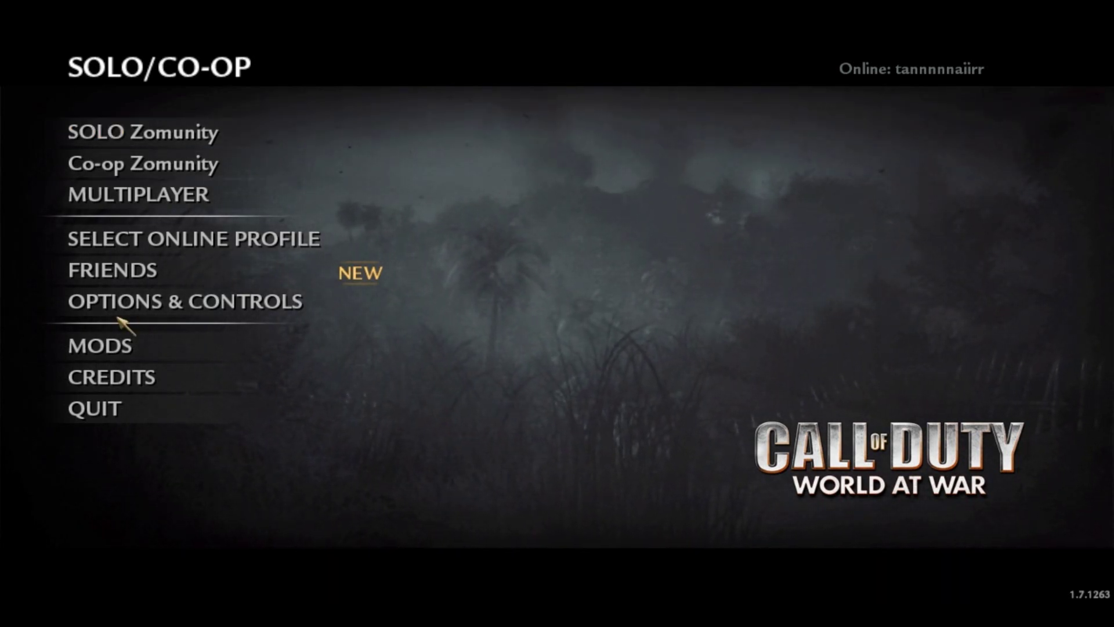
left_click(133, 308)
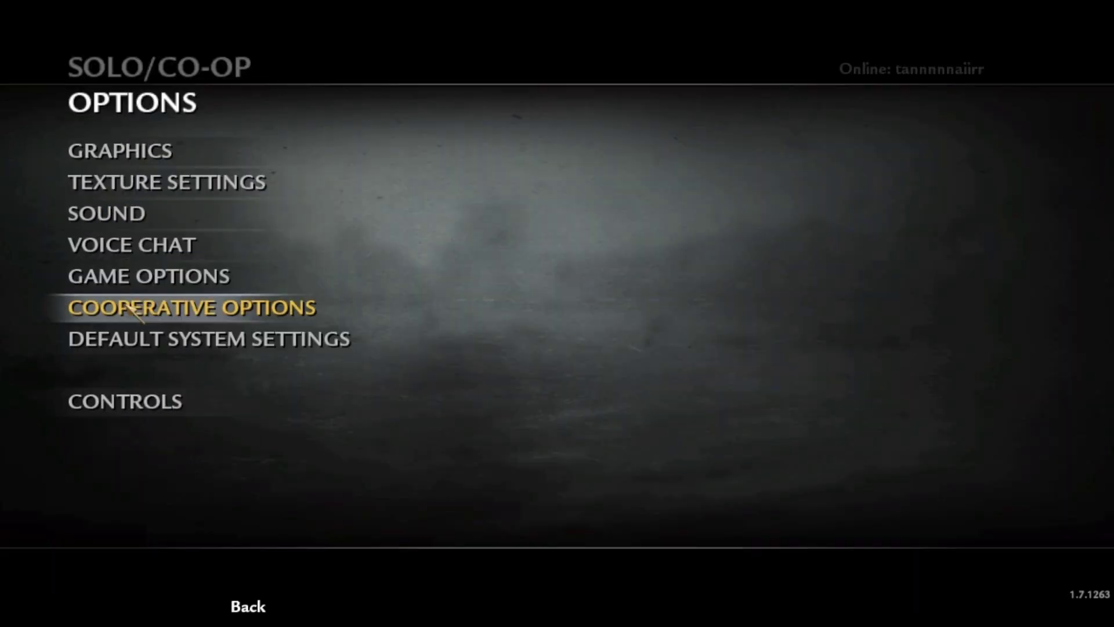
left_click(173, 276)
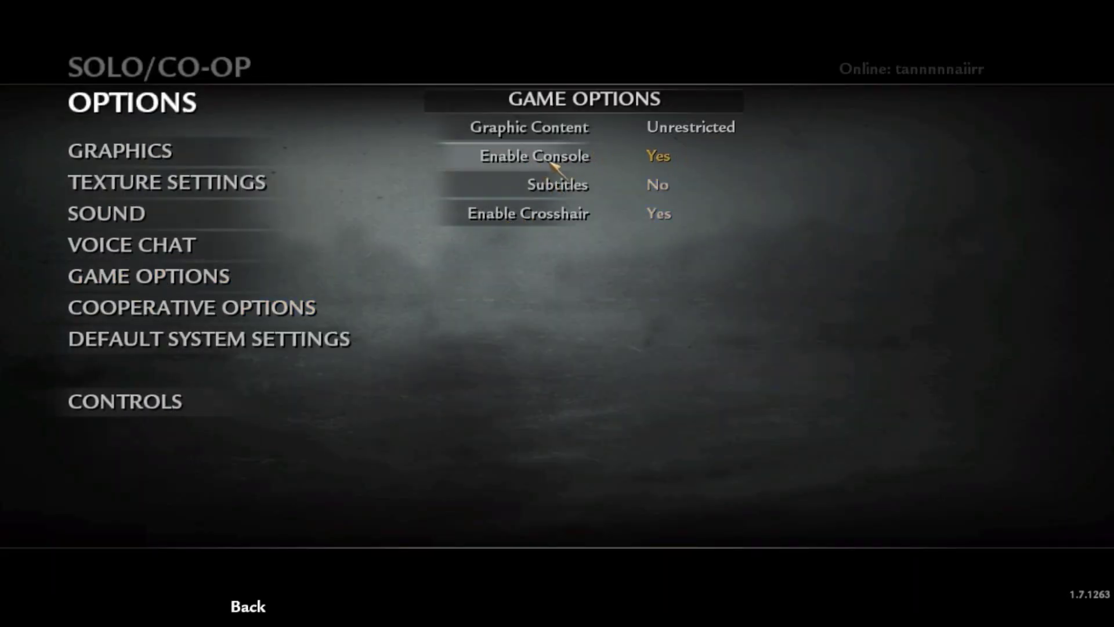
key("Escape")
key("Escape")
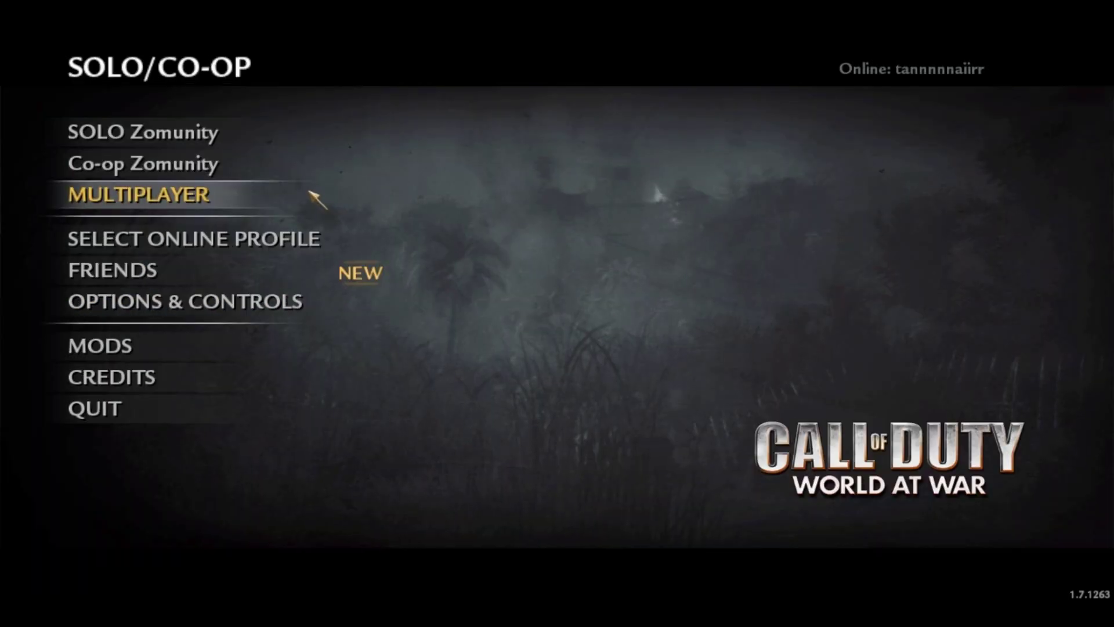
Step: Enter the command devmap nazi_zombie_zomunity in the game console
key("grave")
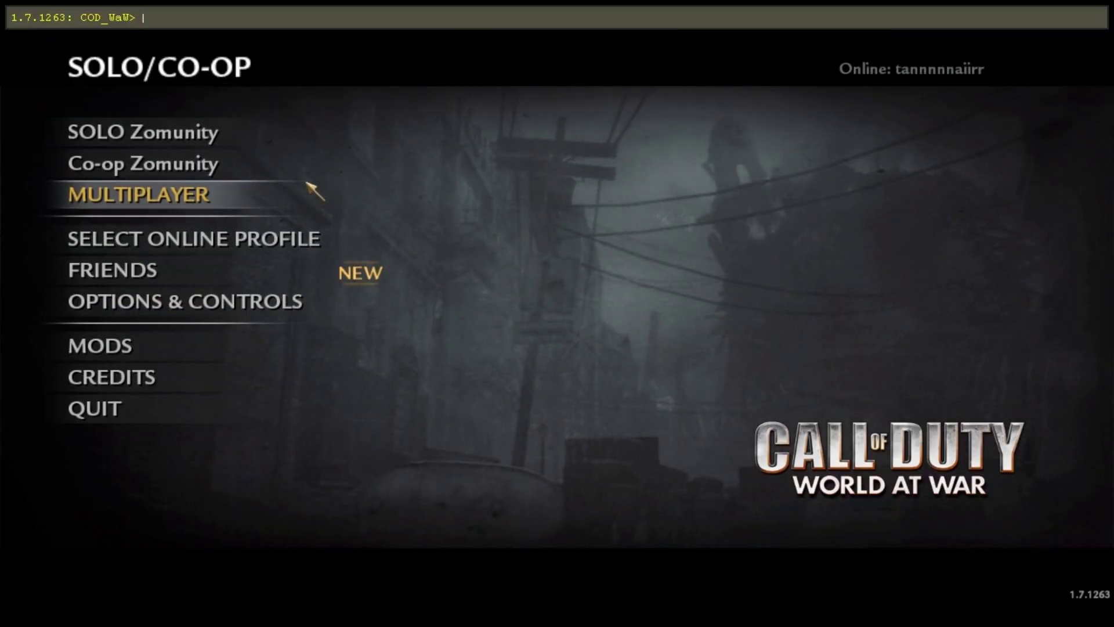
type("devmap ")
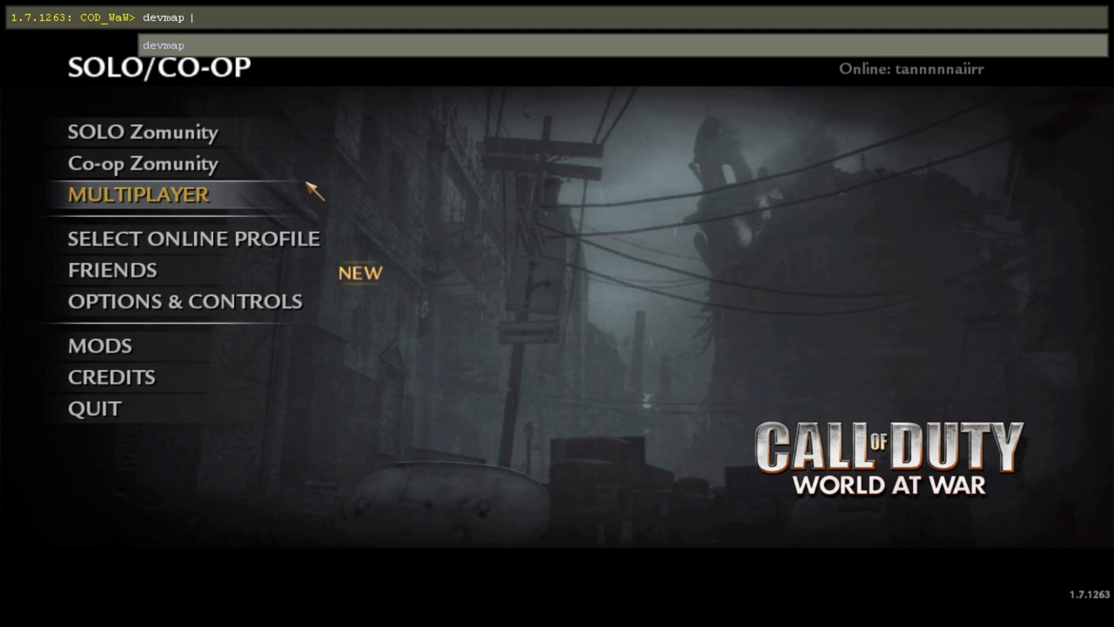
type("nazi_zom")
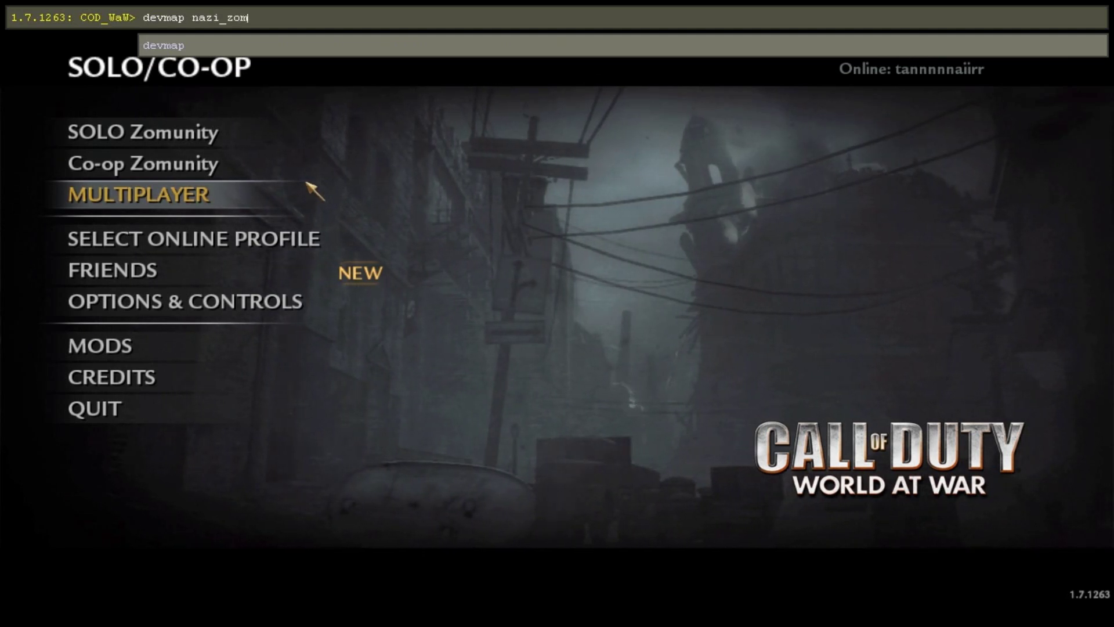
type("bie_zom")
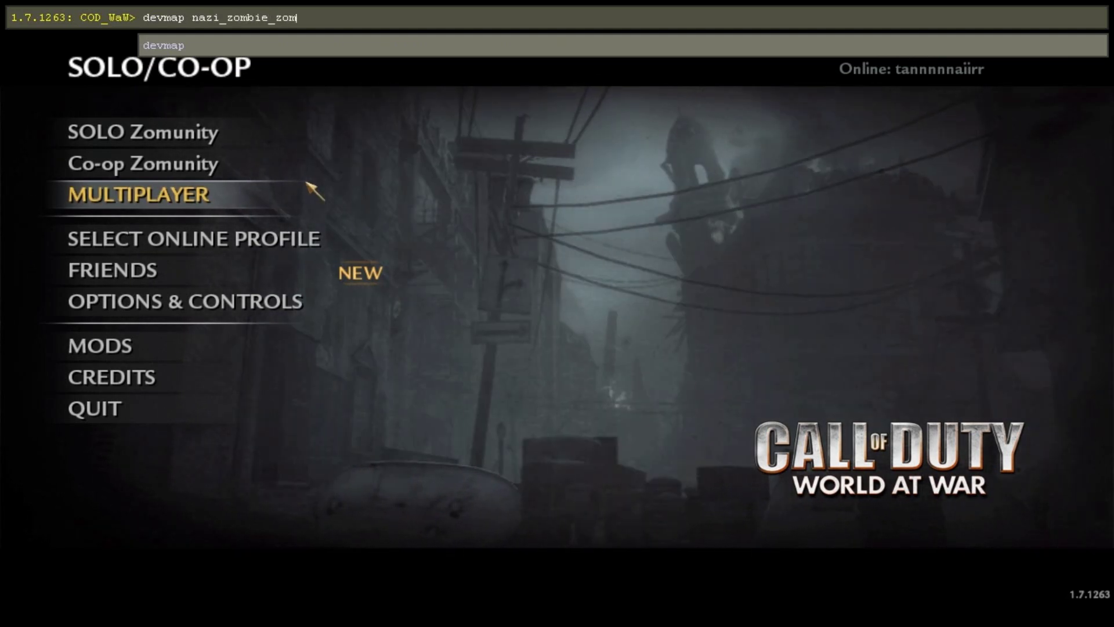
type("unity")
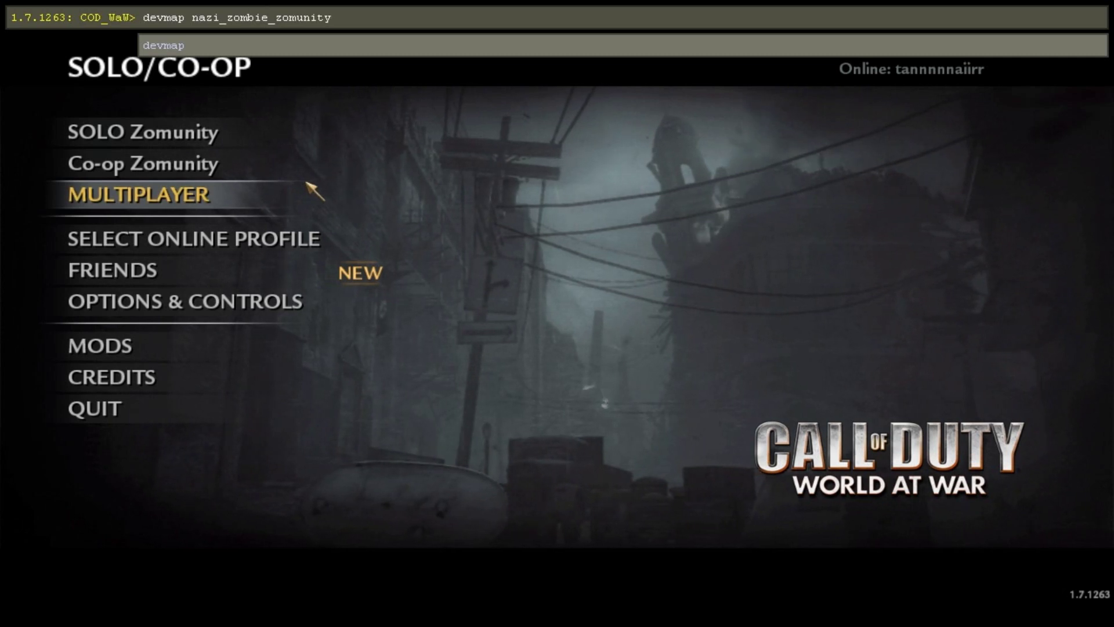